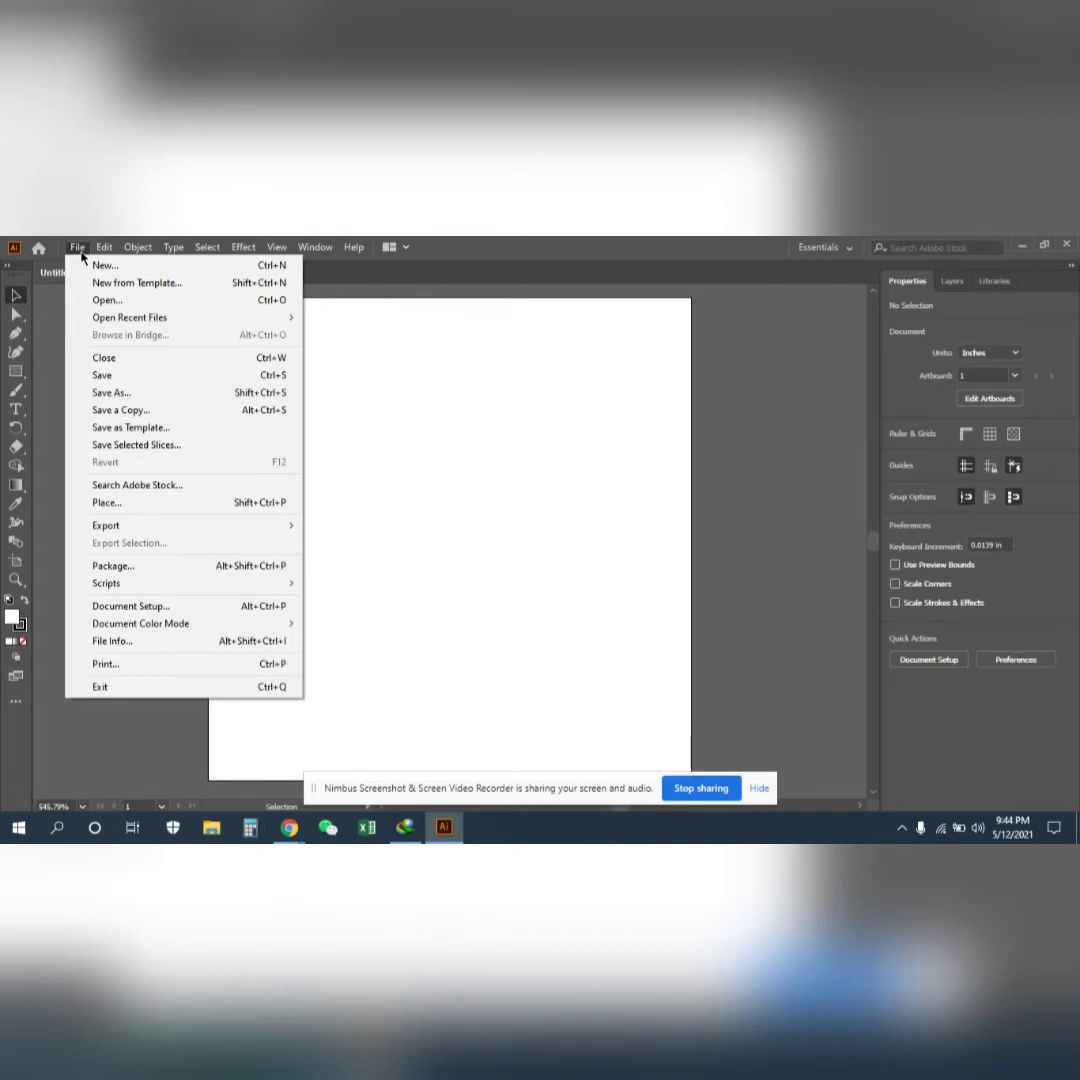
Create a new 1 × 1 in document in inches and close the Untitled-7 document without saving it
click(100, 265)
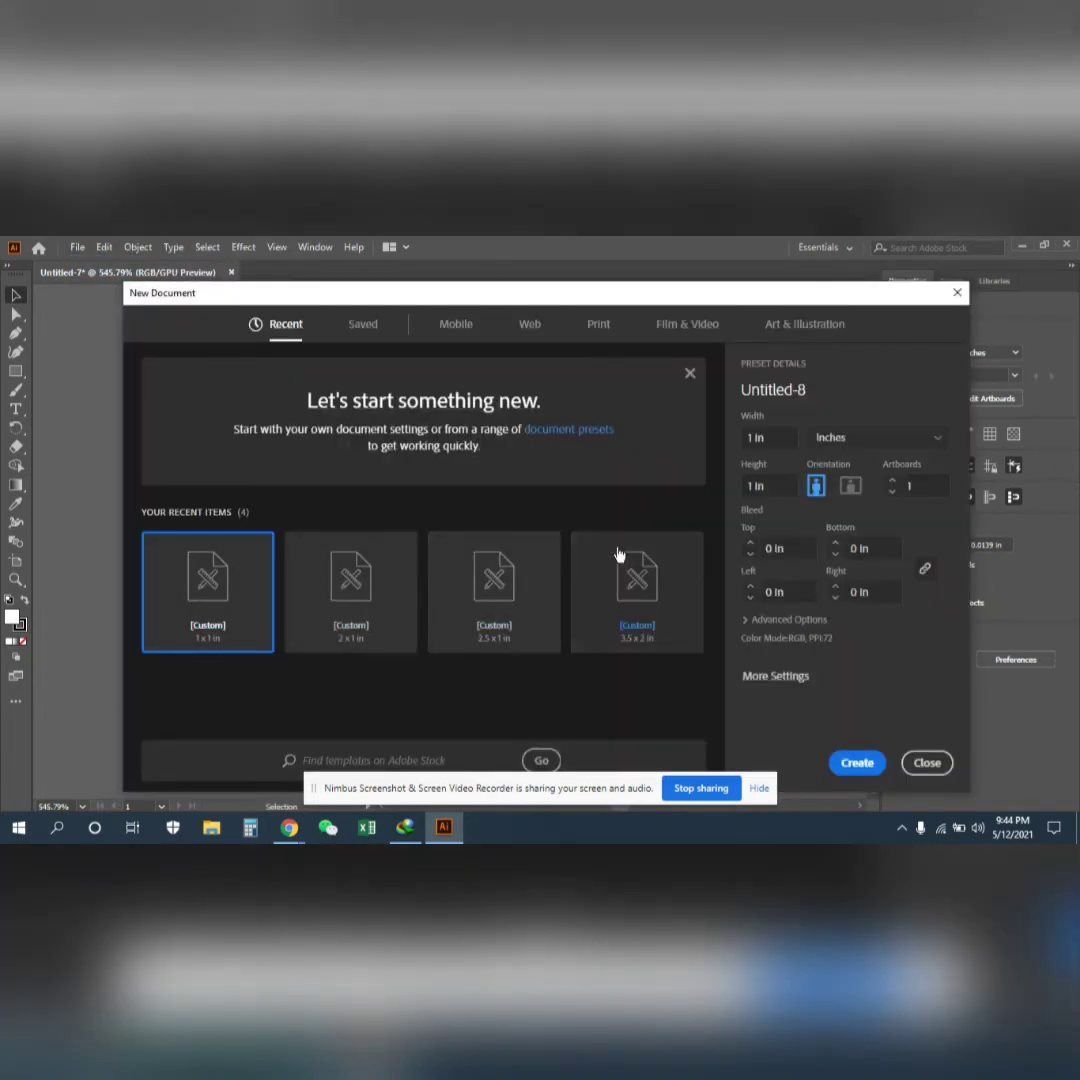
click(788, 446)
key(Tab)
click(922, 446)
click(921, 444)
click(856, 762)
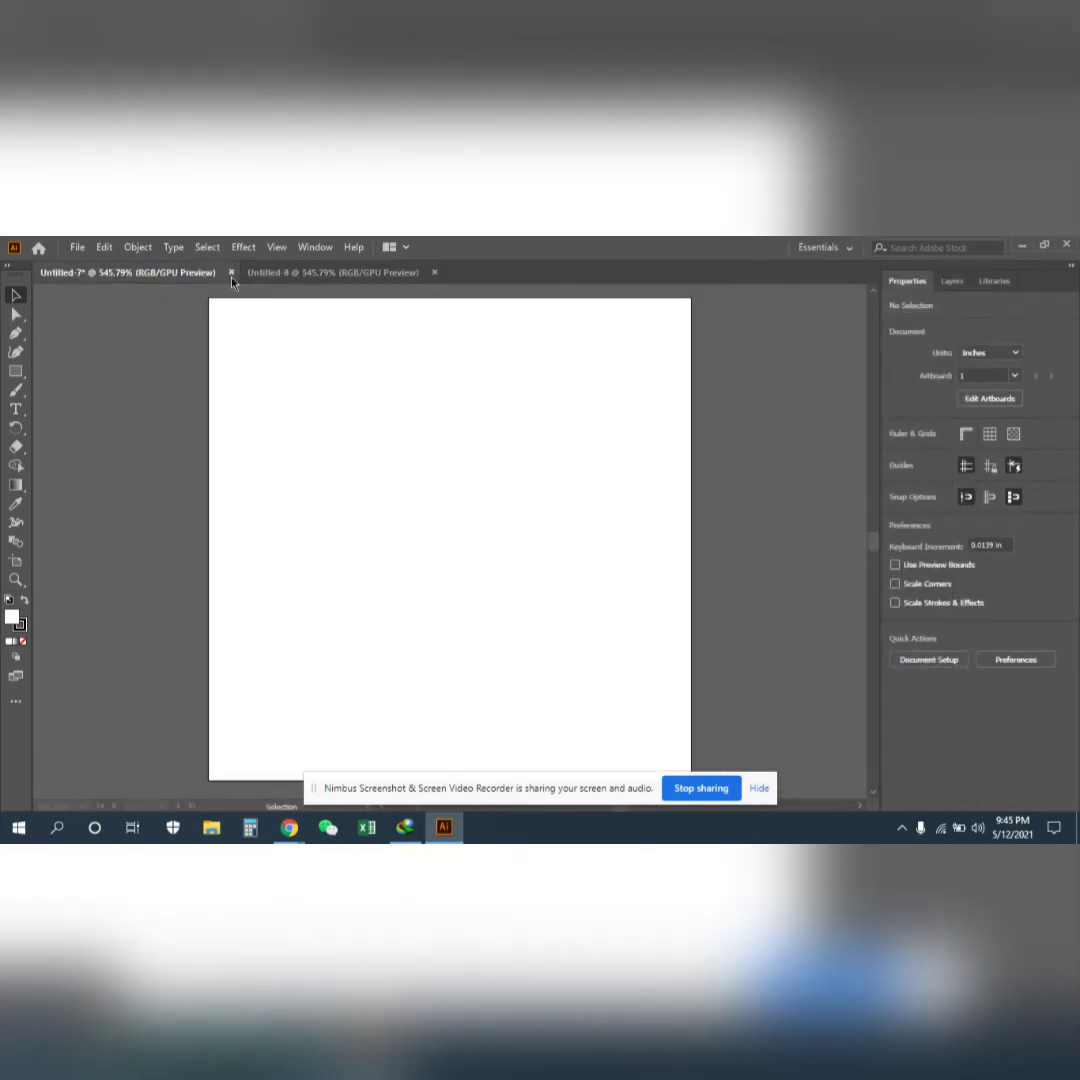
click(231, 272)
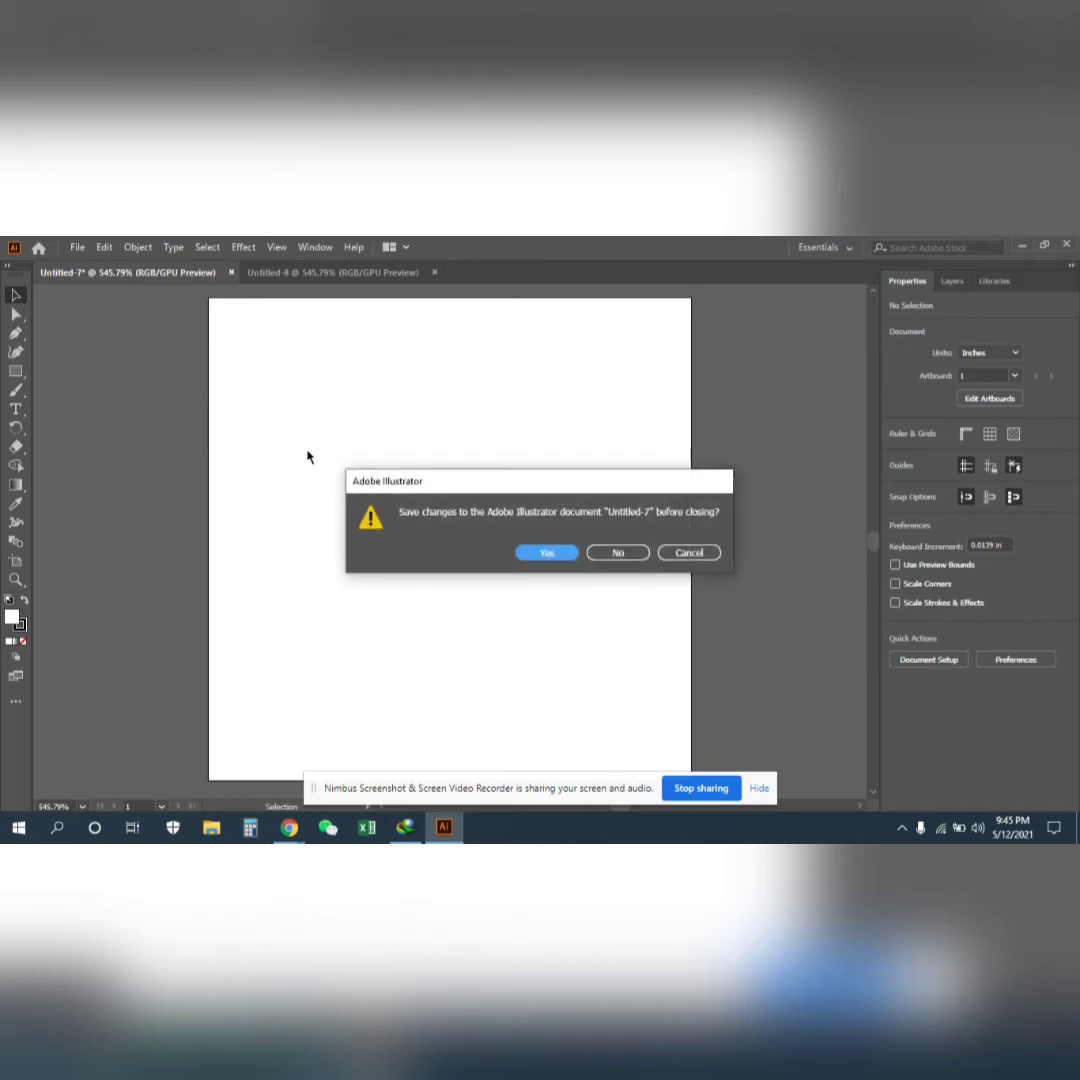
click(618, 553)
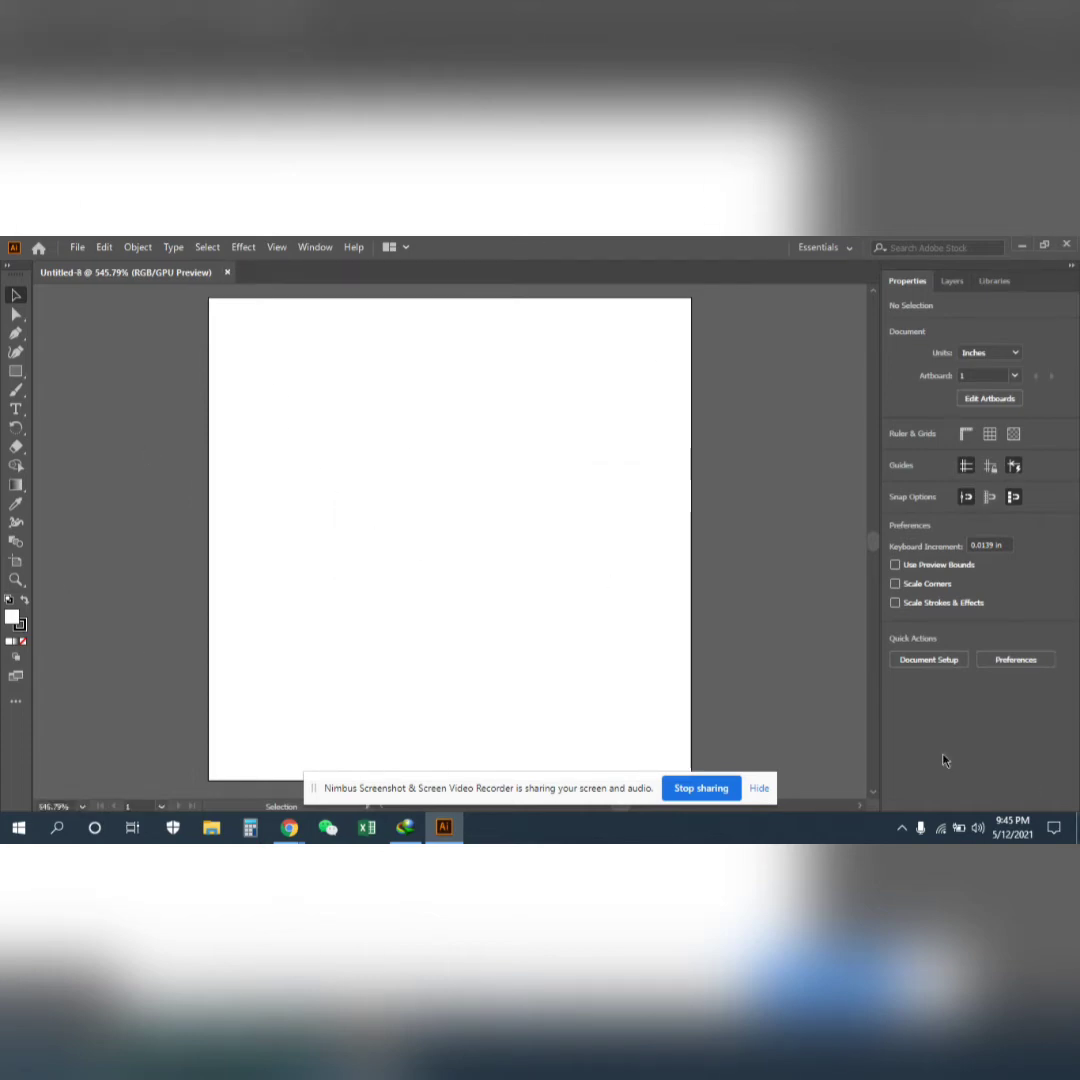
Add the text "GS" on the artboard and enlarge it to about 47.6 pt
click(16, 409)
click(265, 440)
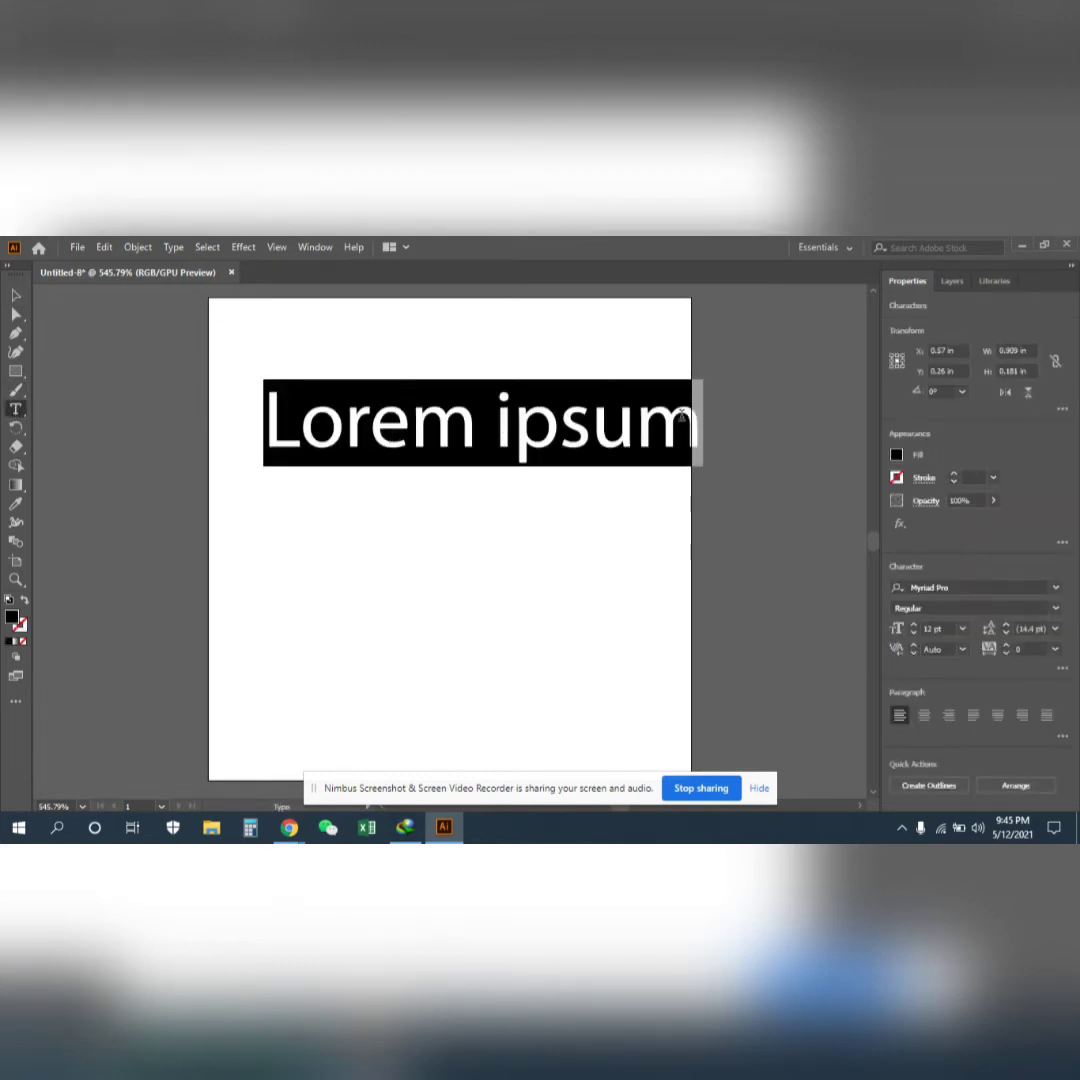
key(BackSpace)
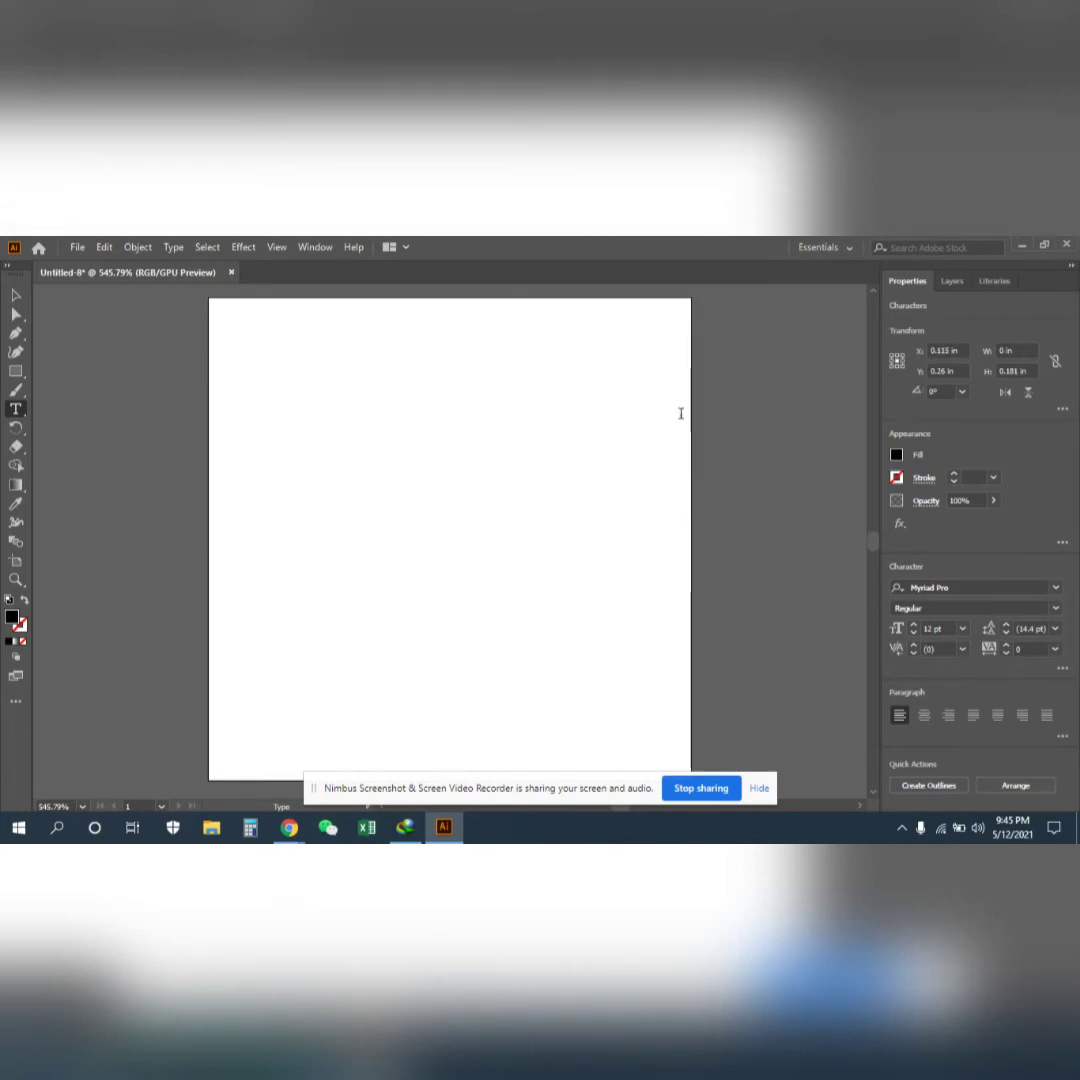
text(G)
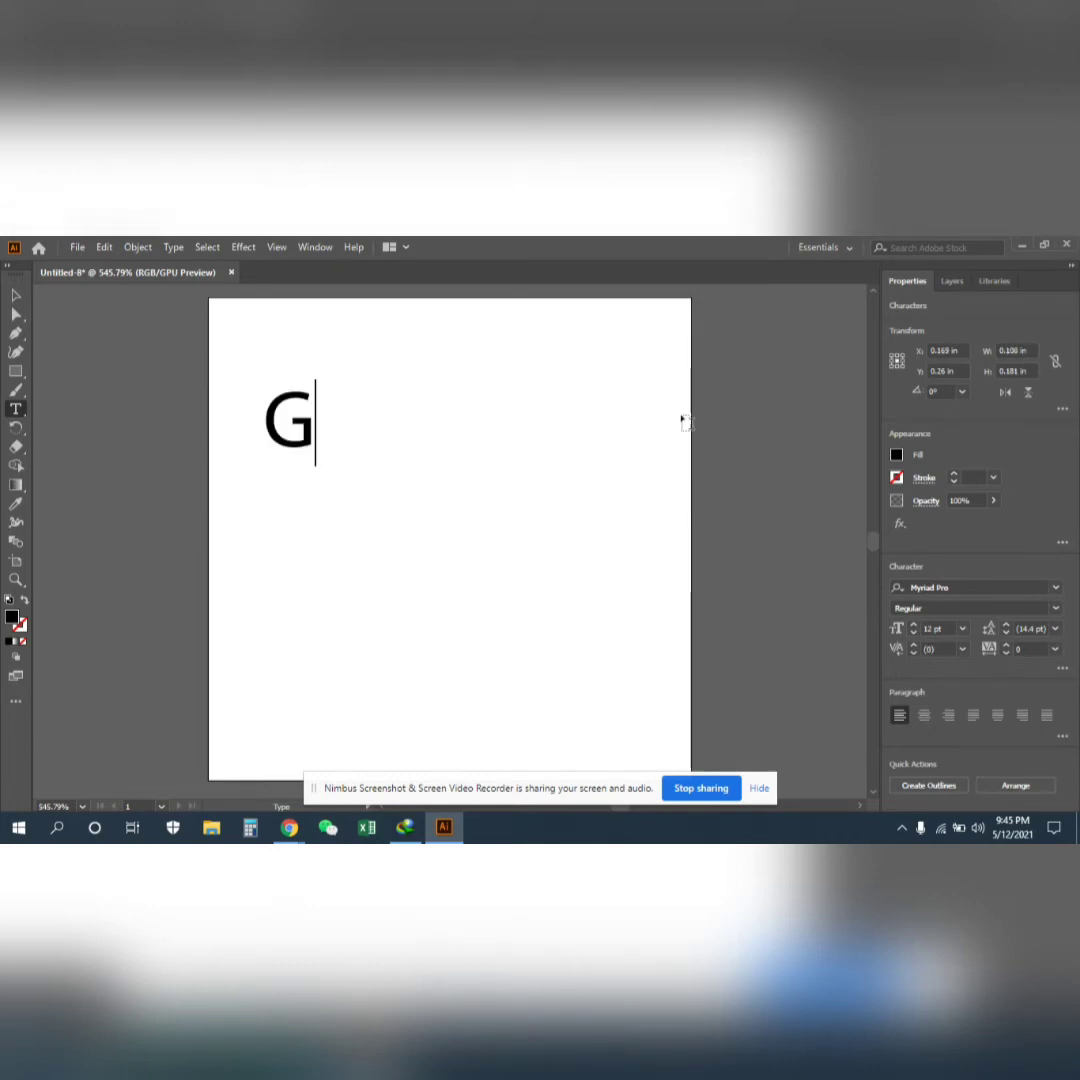
text(S)
key(Escape)
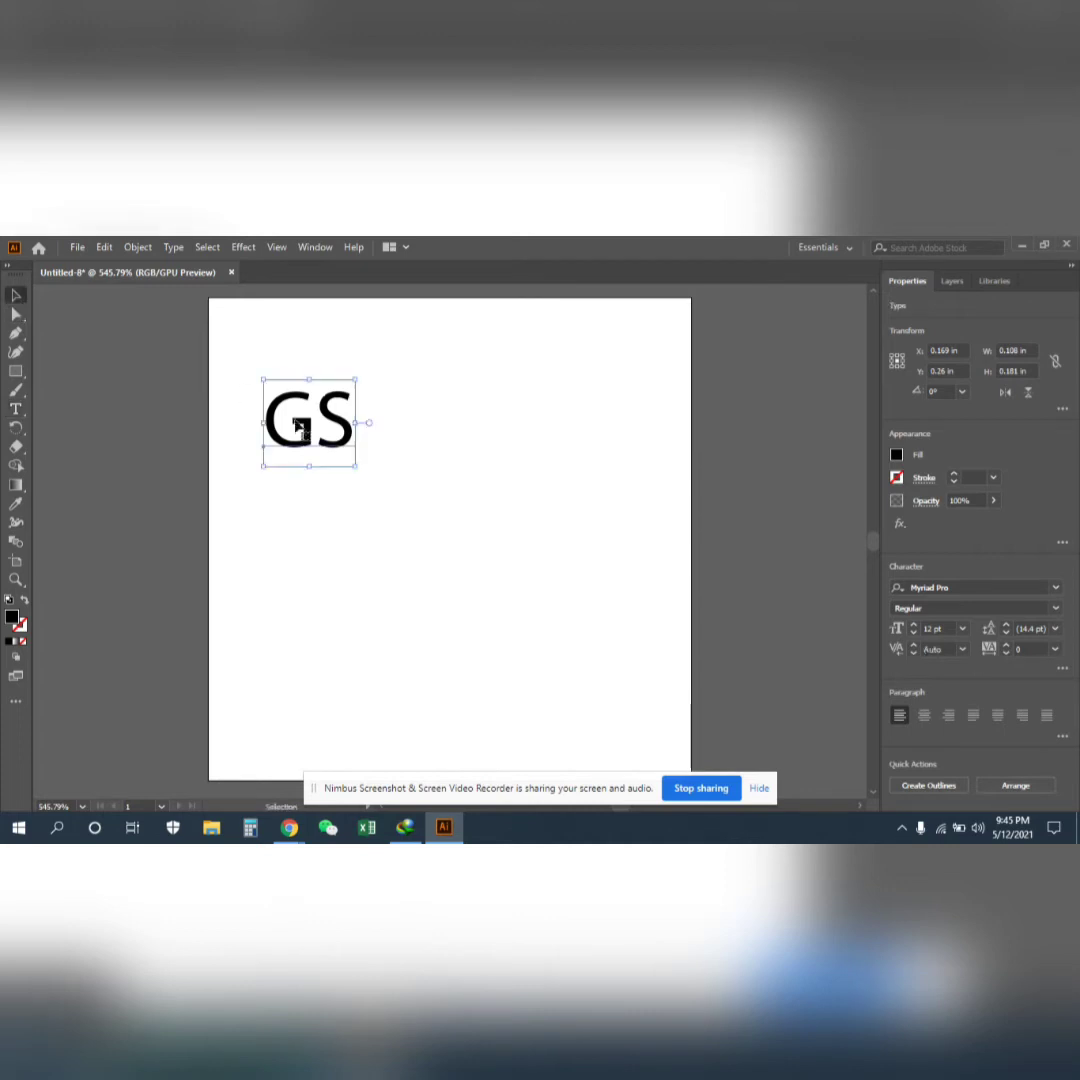
drag(355, 467, 624, 727)
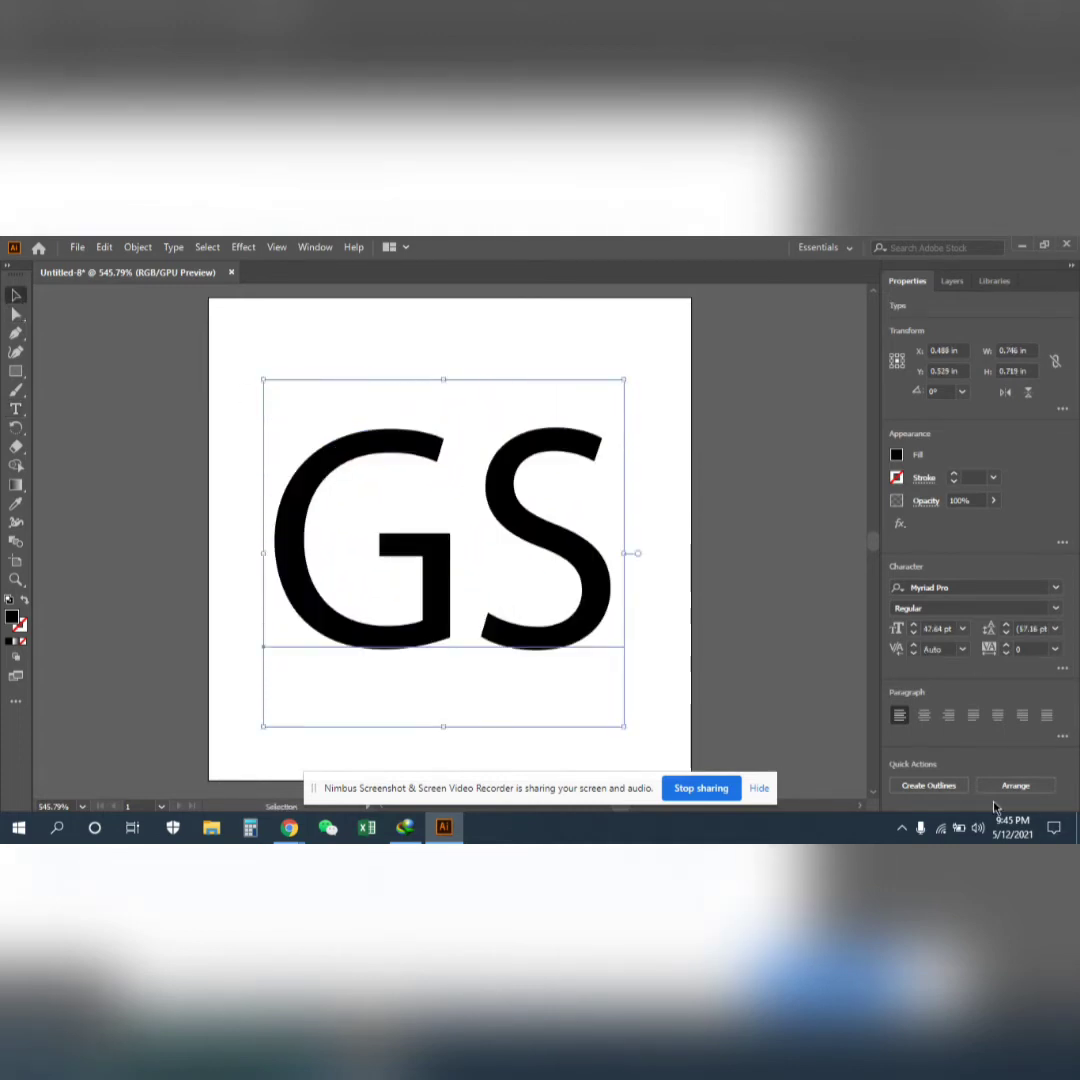
Browse the installed fonts and preview them on the GS text
click(1056, 588)
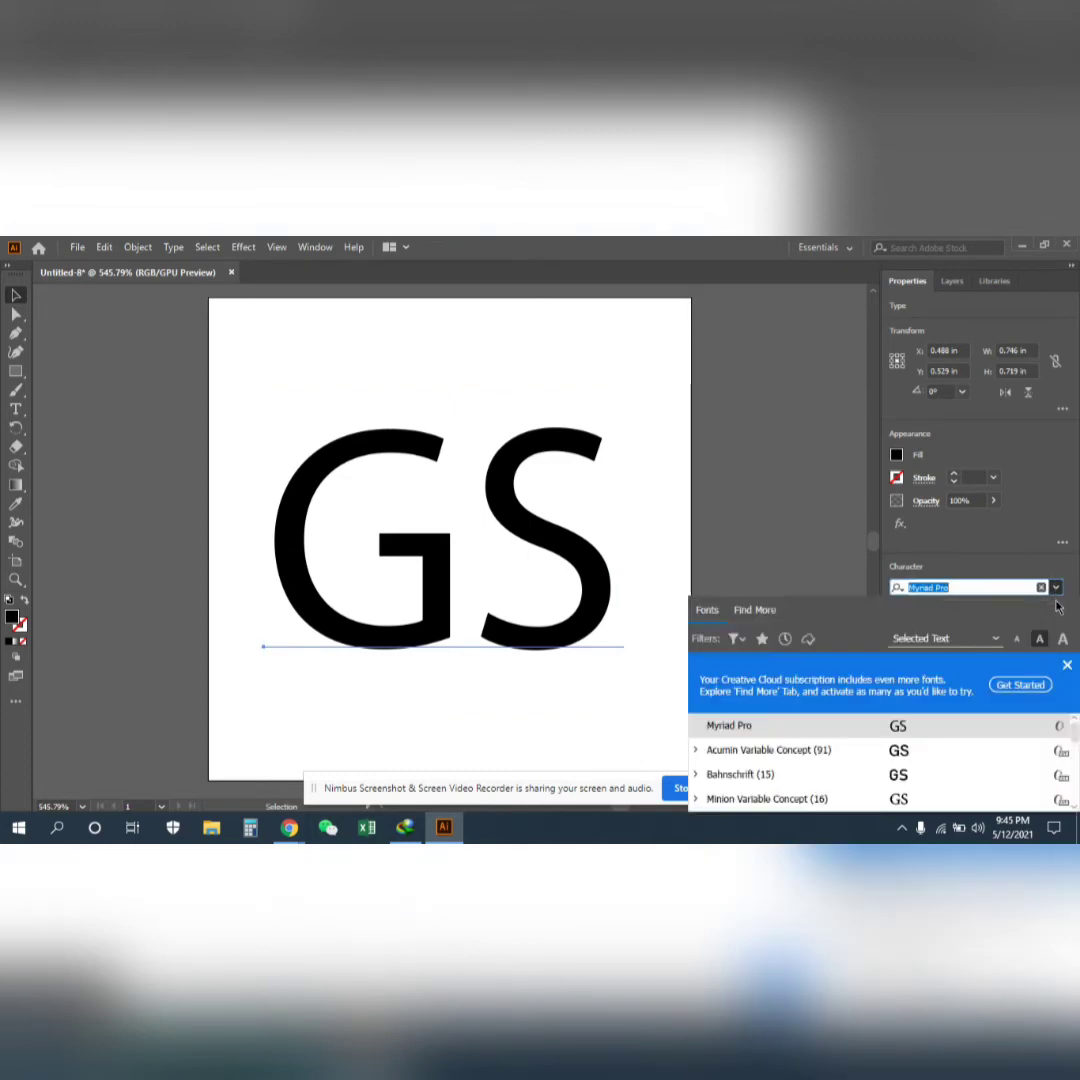
scroll(905, 760, up, 10)
scroll(900, 790, down, 4)
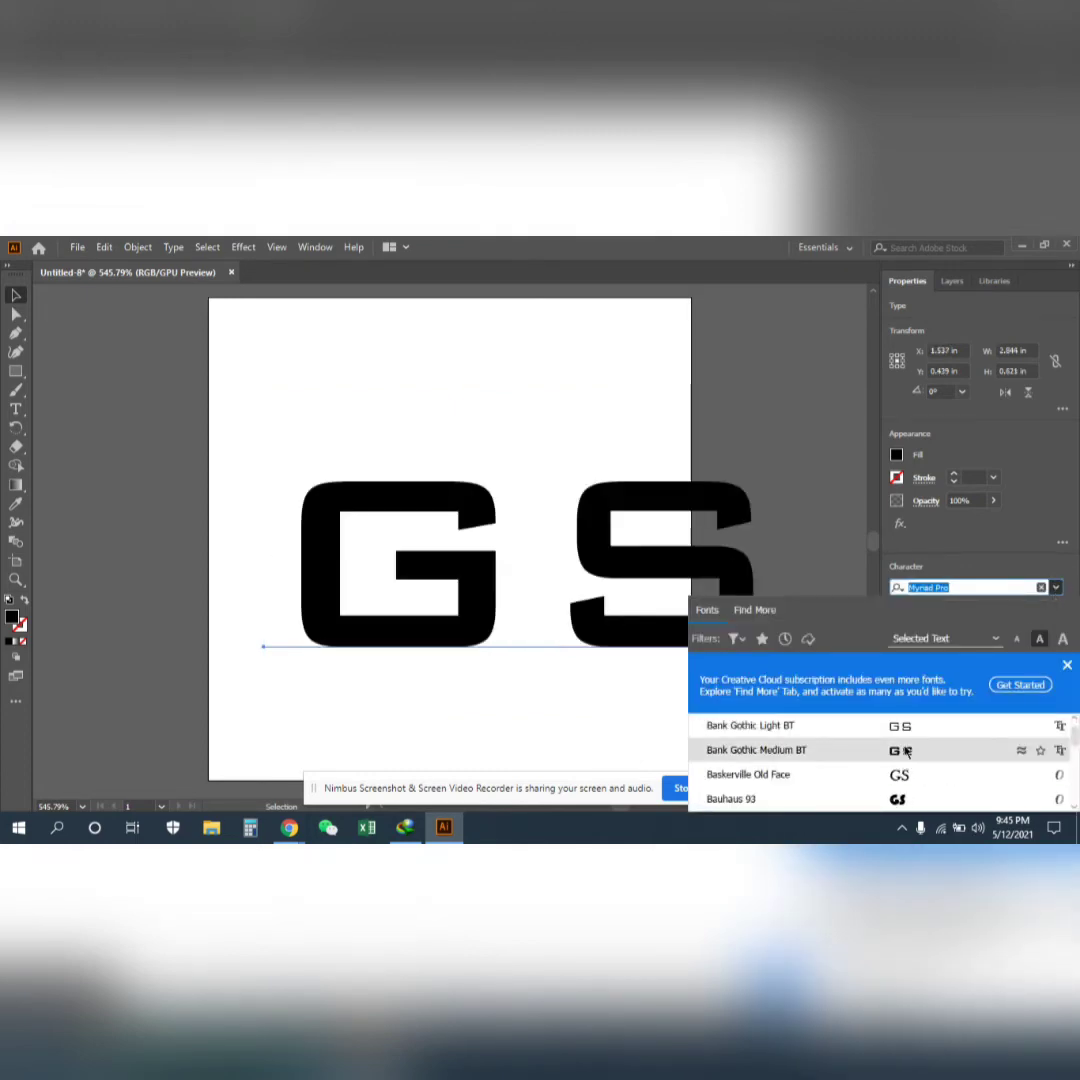
scroll(905, 755, down, 8)
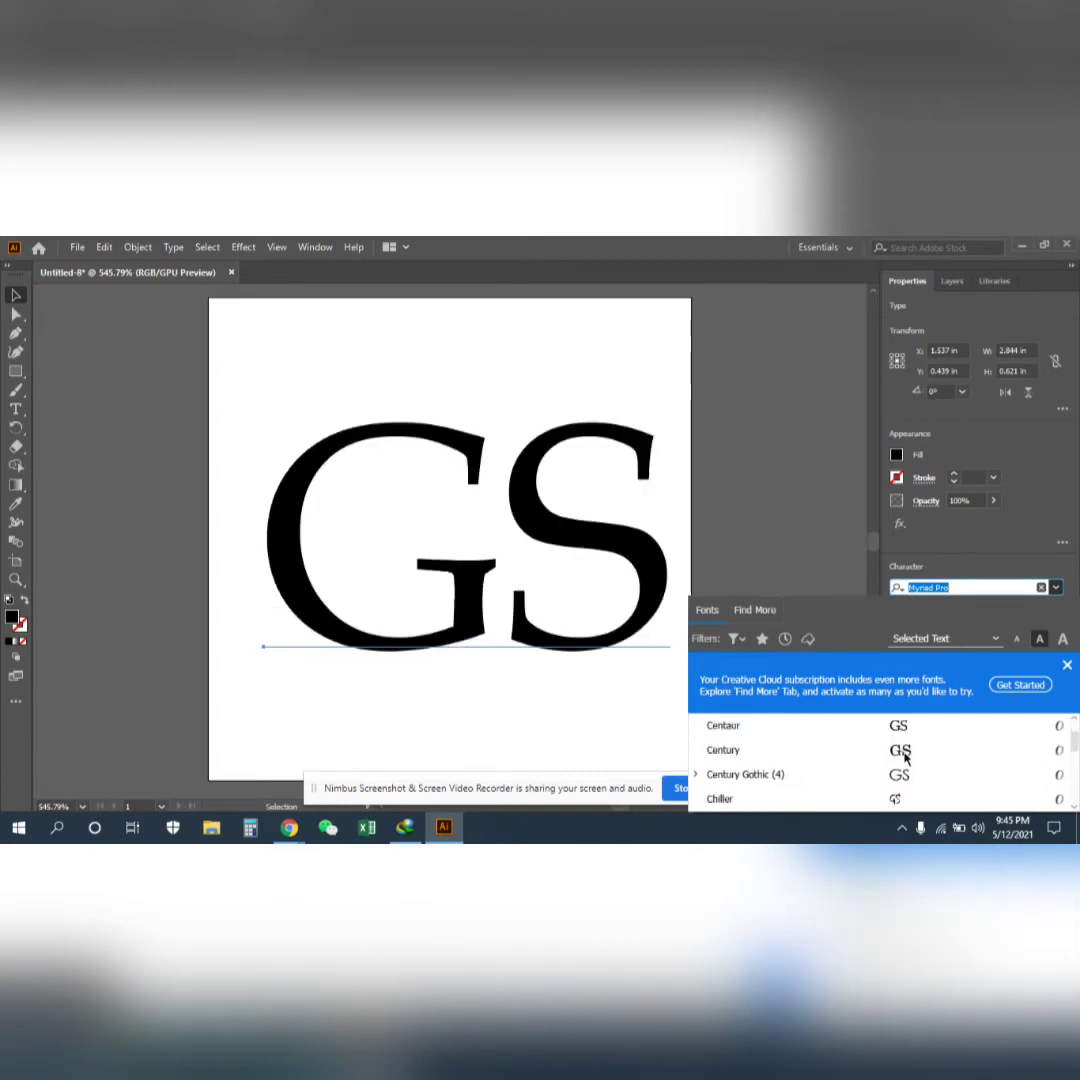
scroll(905, 757, down, 10)
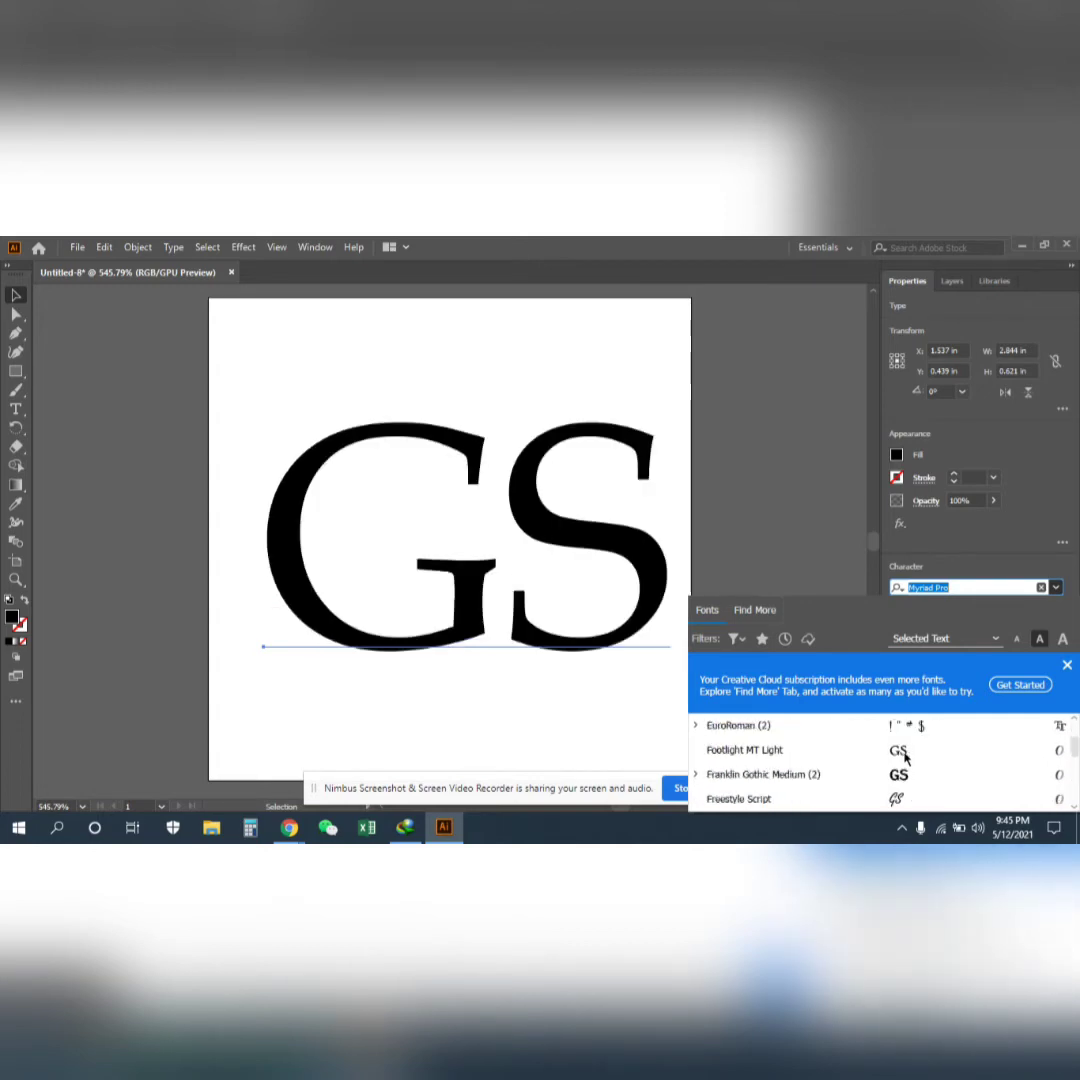
scroll(905, 757, down, 8)
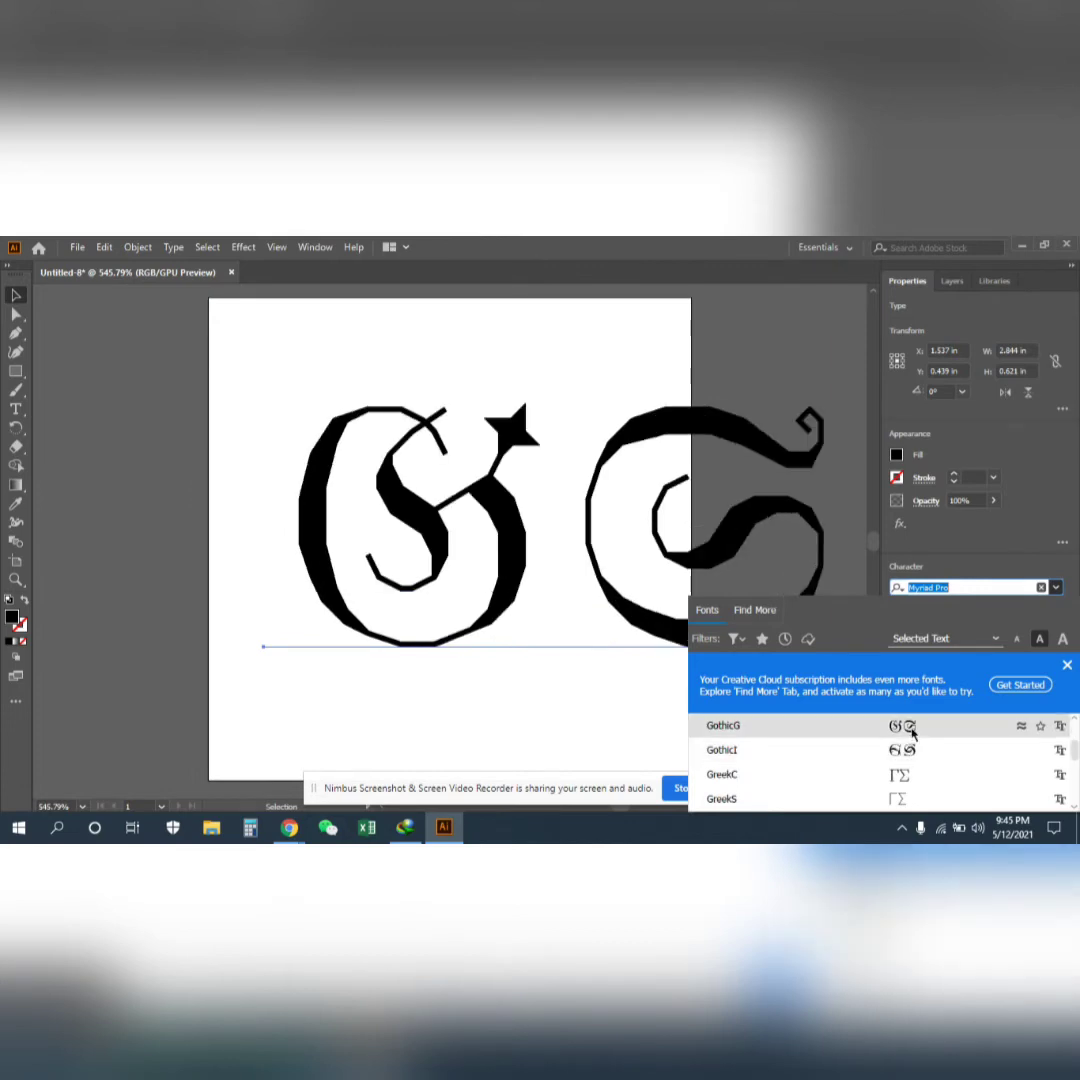
scroll(912, 733, down, 3)
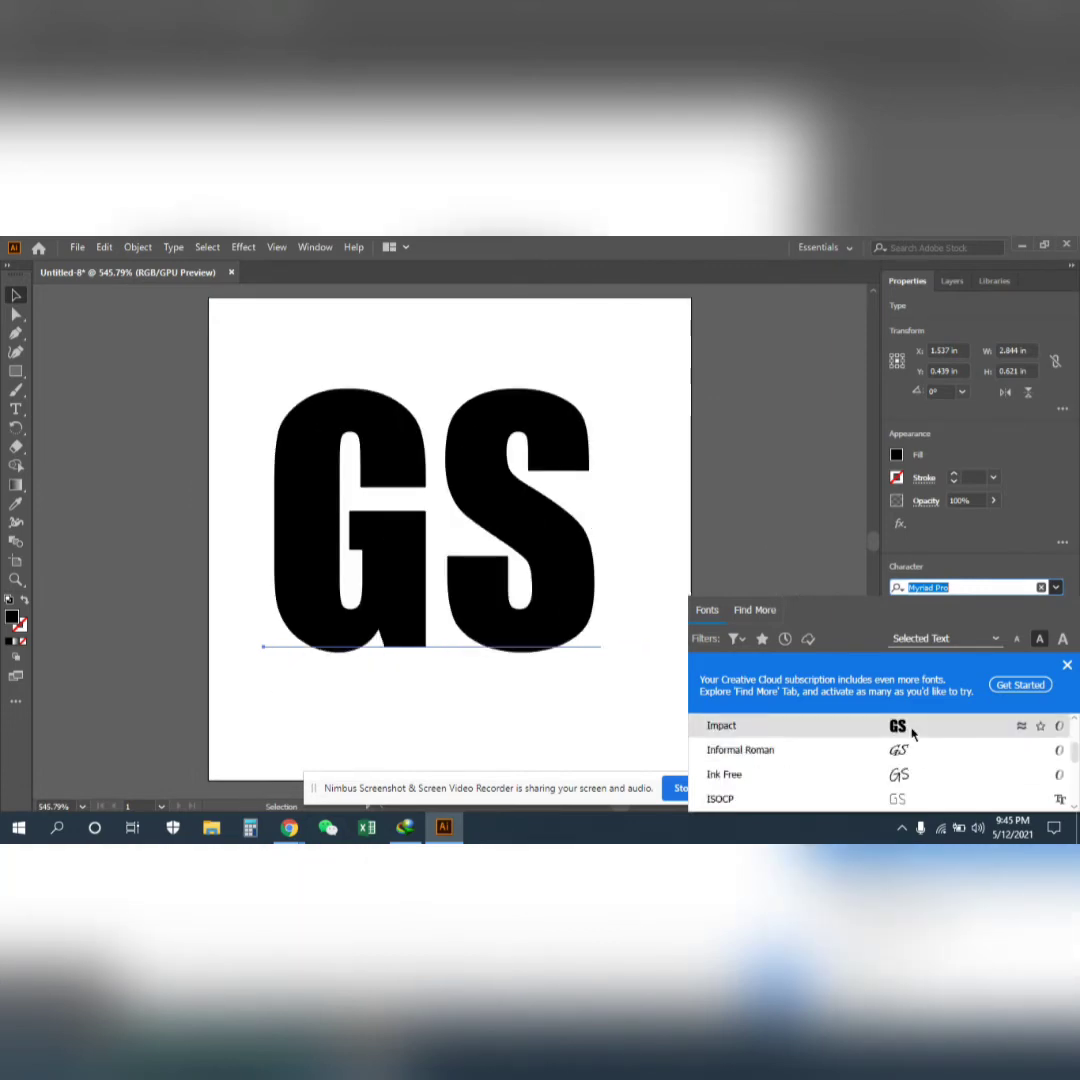
scroll(912, 733, down, 10)
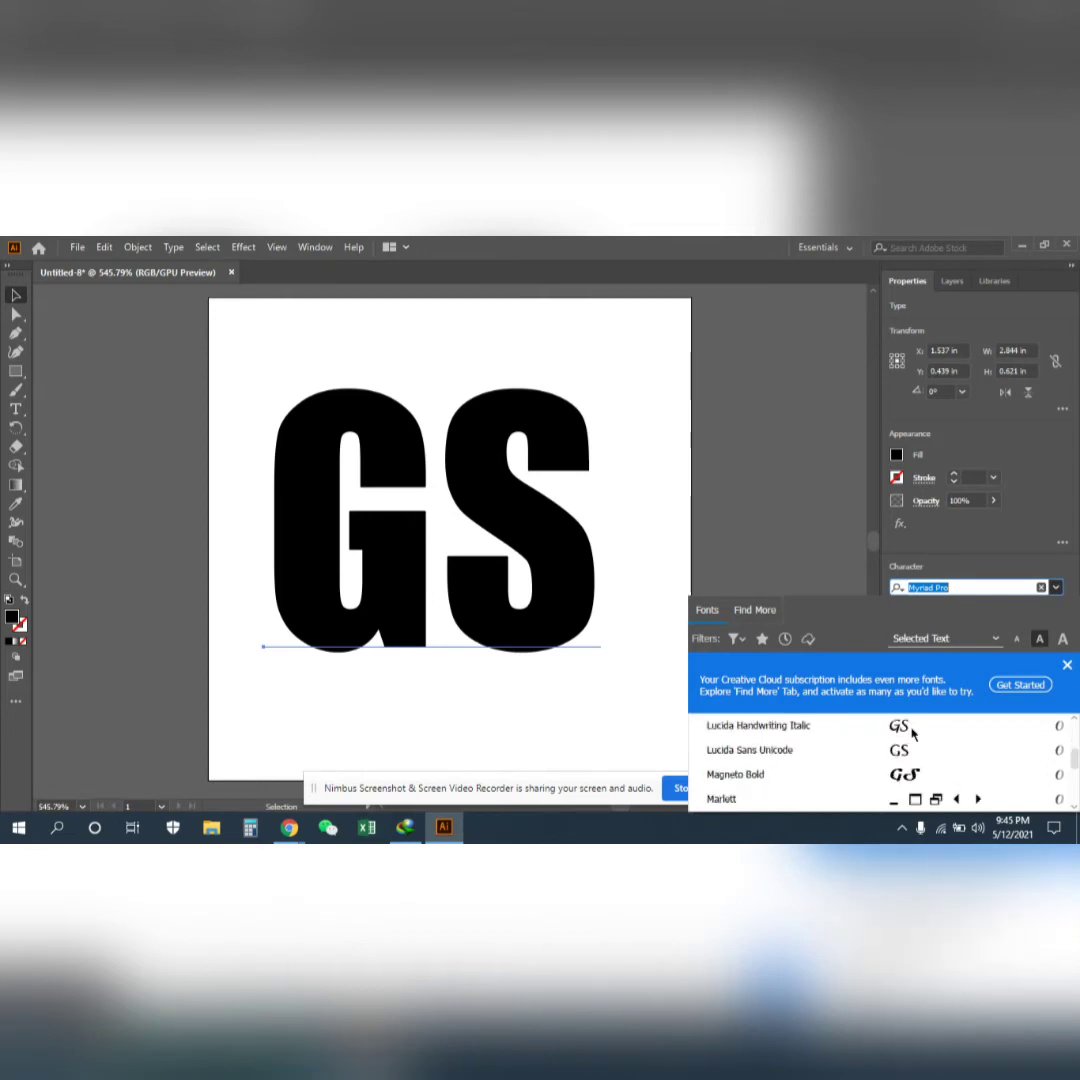
scroll(912, 735, down, 12)
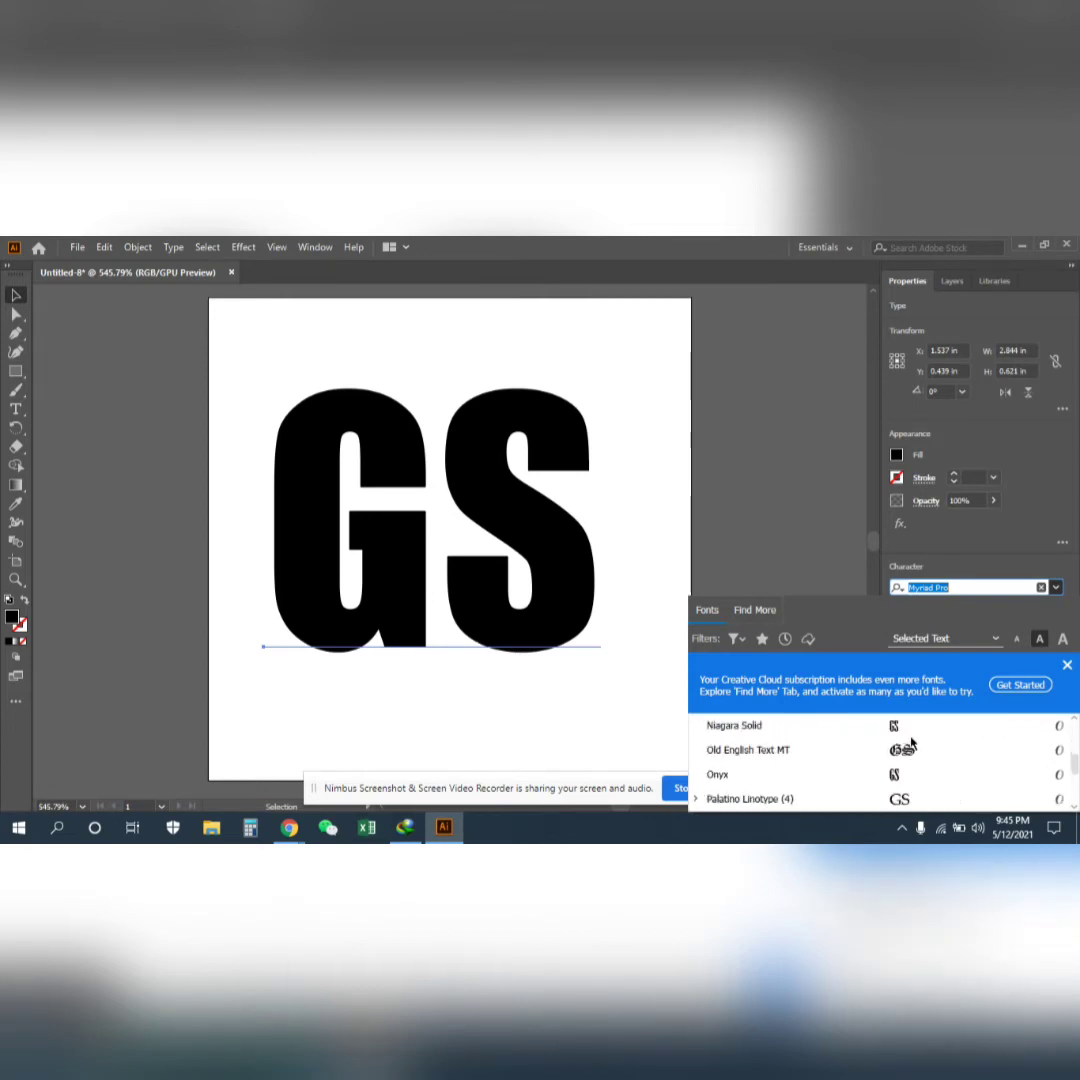
scroll(912, 741, down, 5)
scroll(912, 741, down, 12)
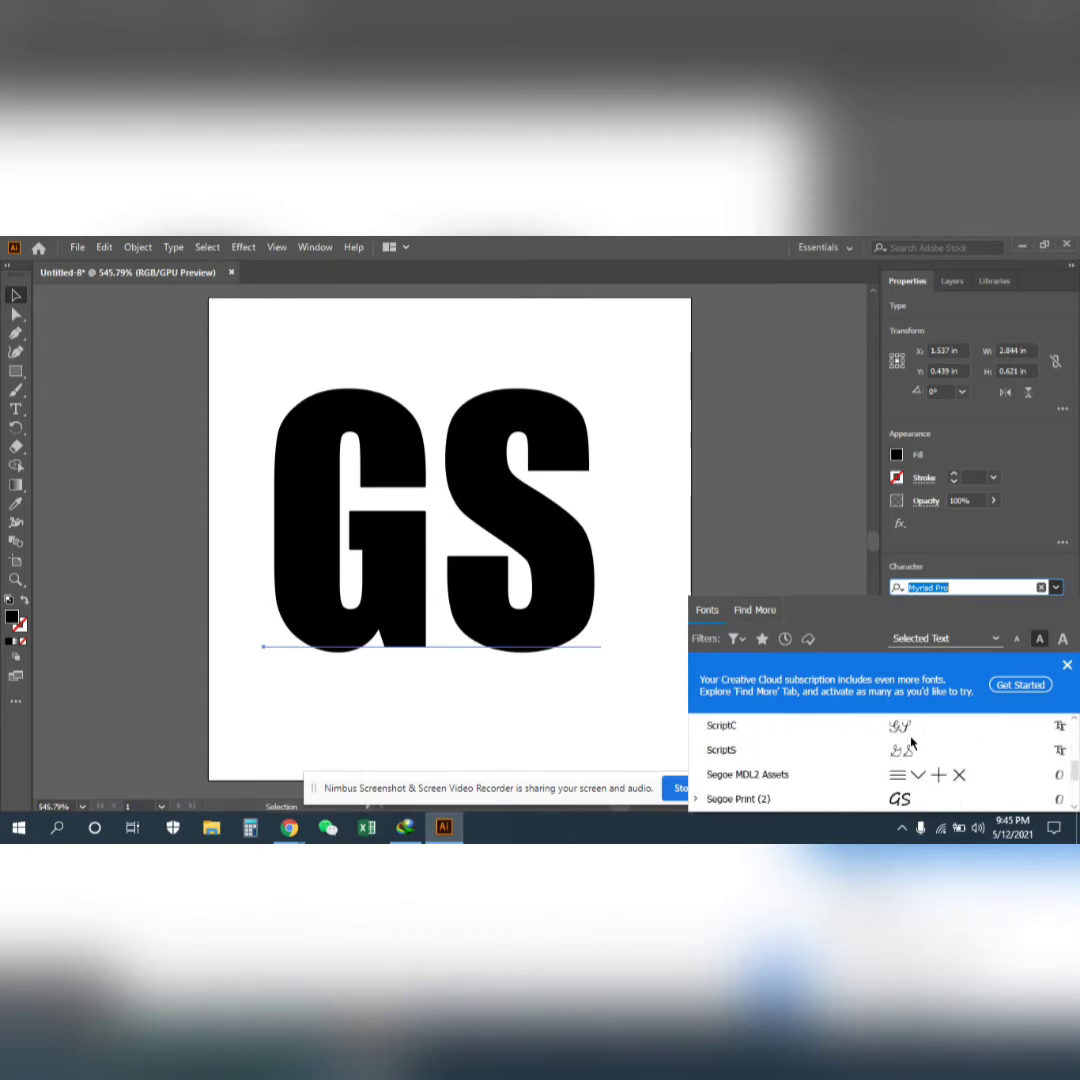
scroll(912, 742, down, 8)
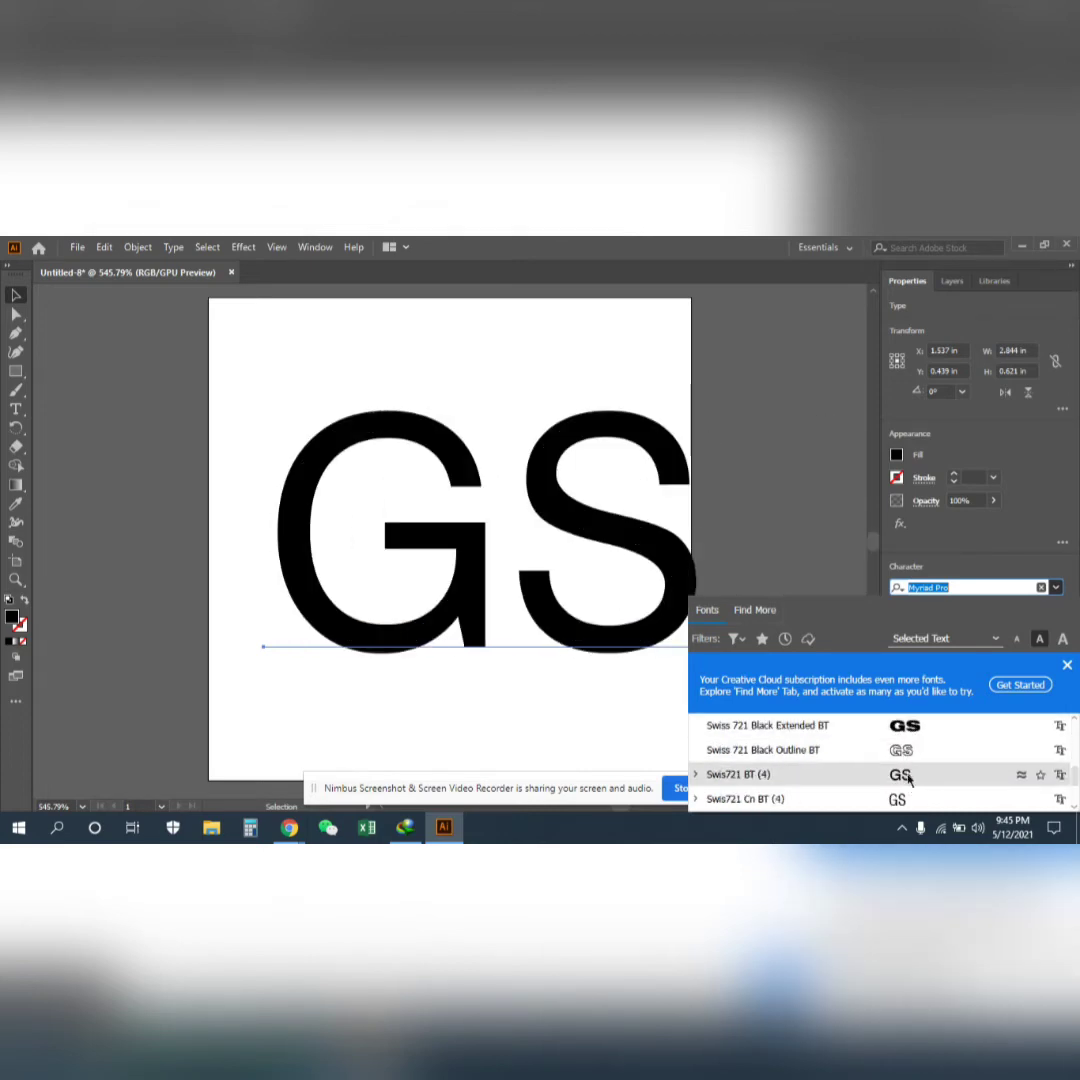
scroll(910, 779, down, 10)
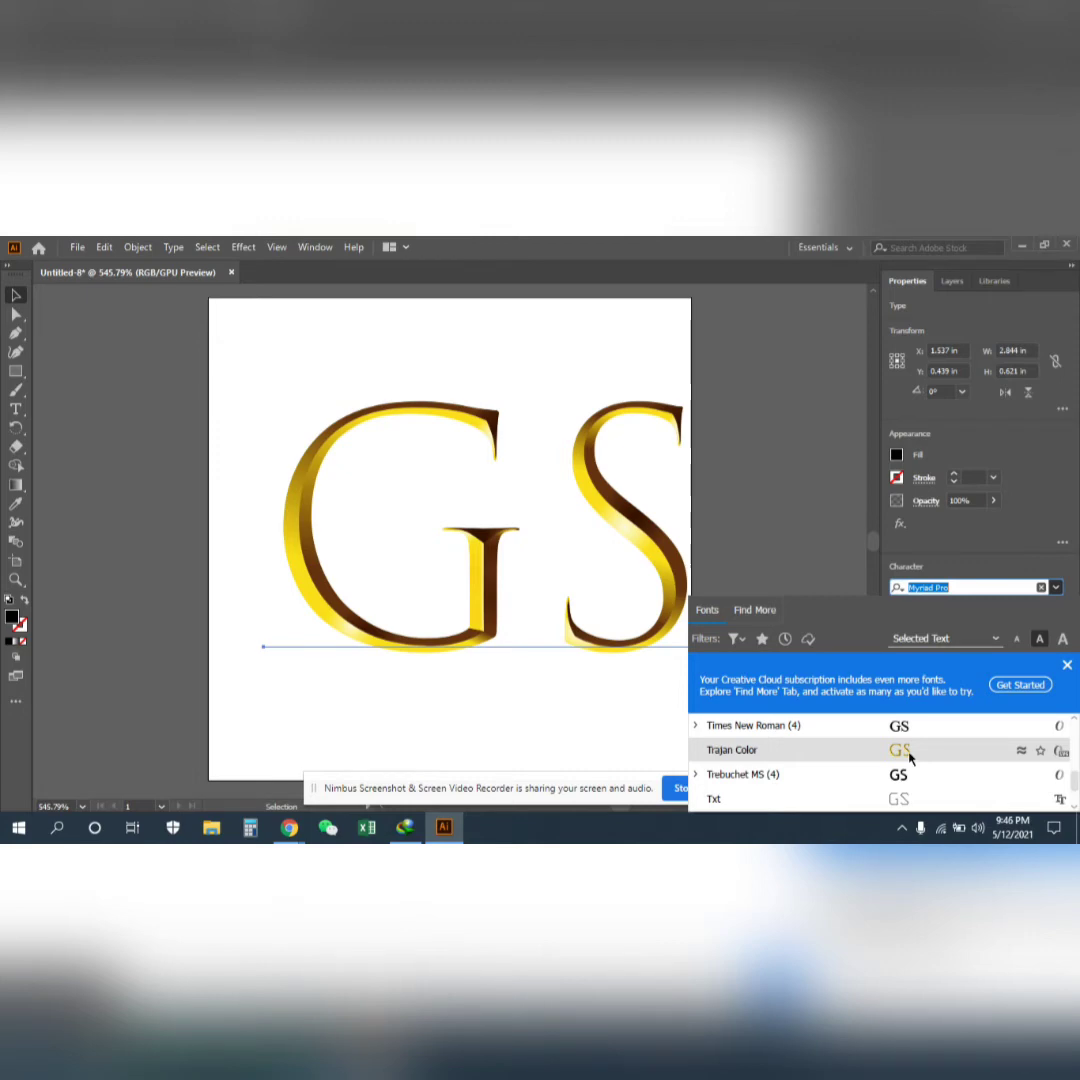
scroll(910, 759, down, 3)
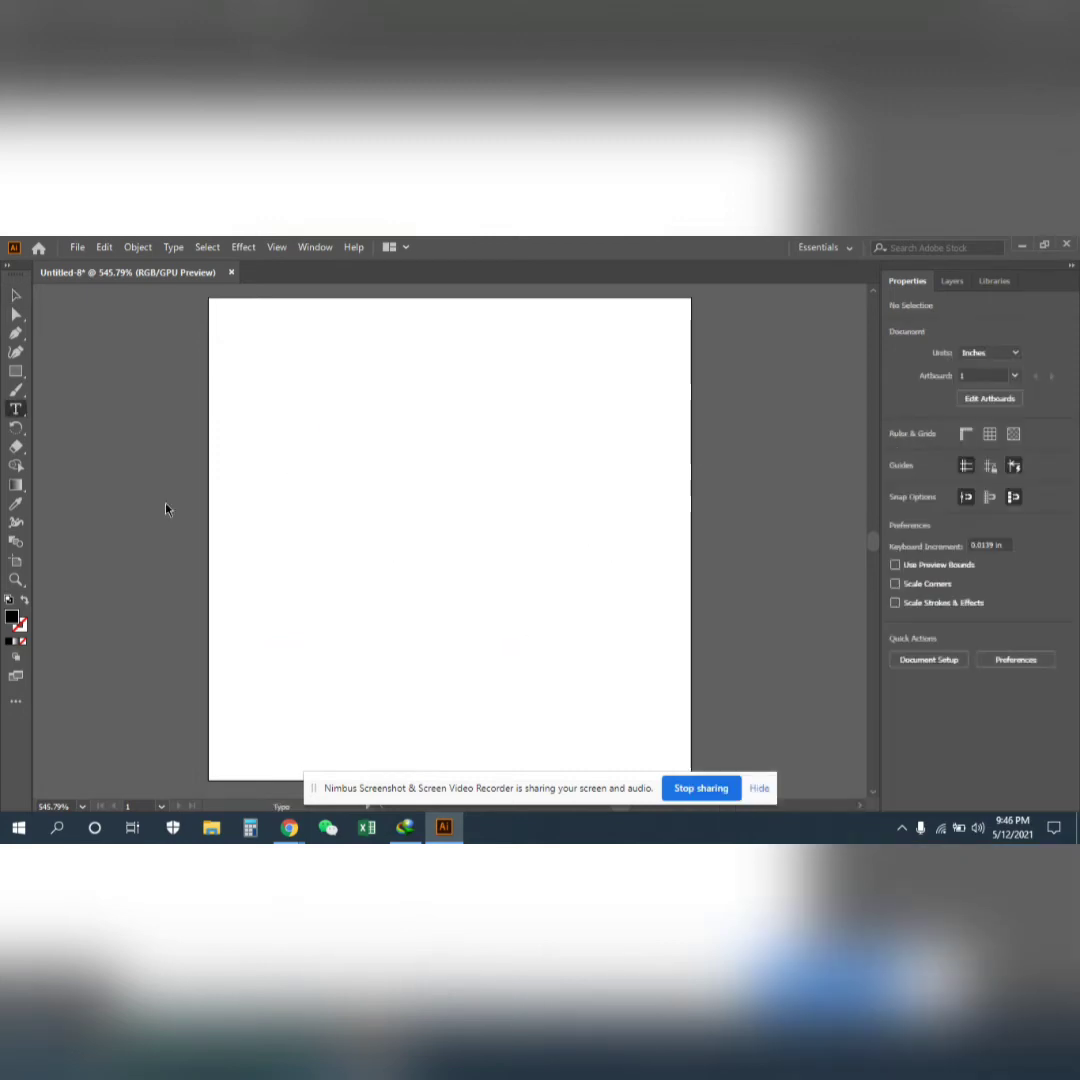
Add the letter "G" as point text on the artboard and enlarge it to about 37.5 pt
click(364, 522)
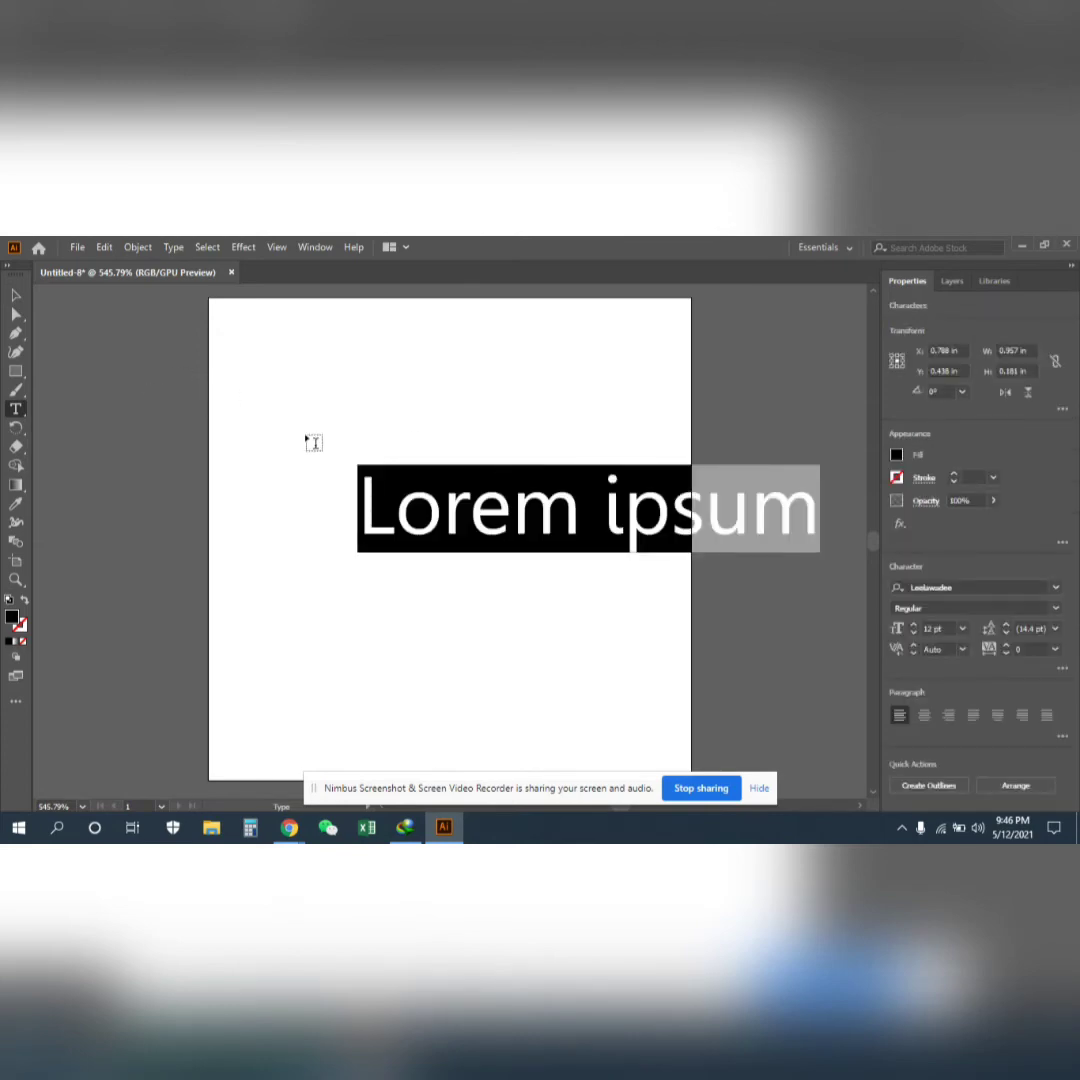
key(BackSpace)
text(G)
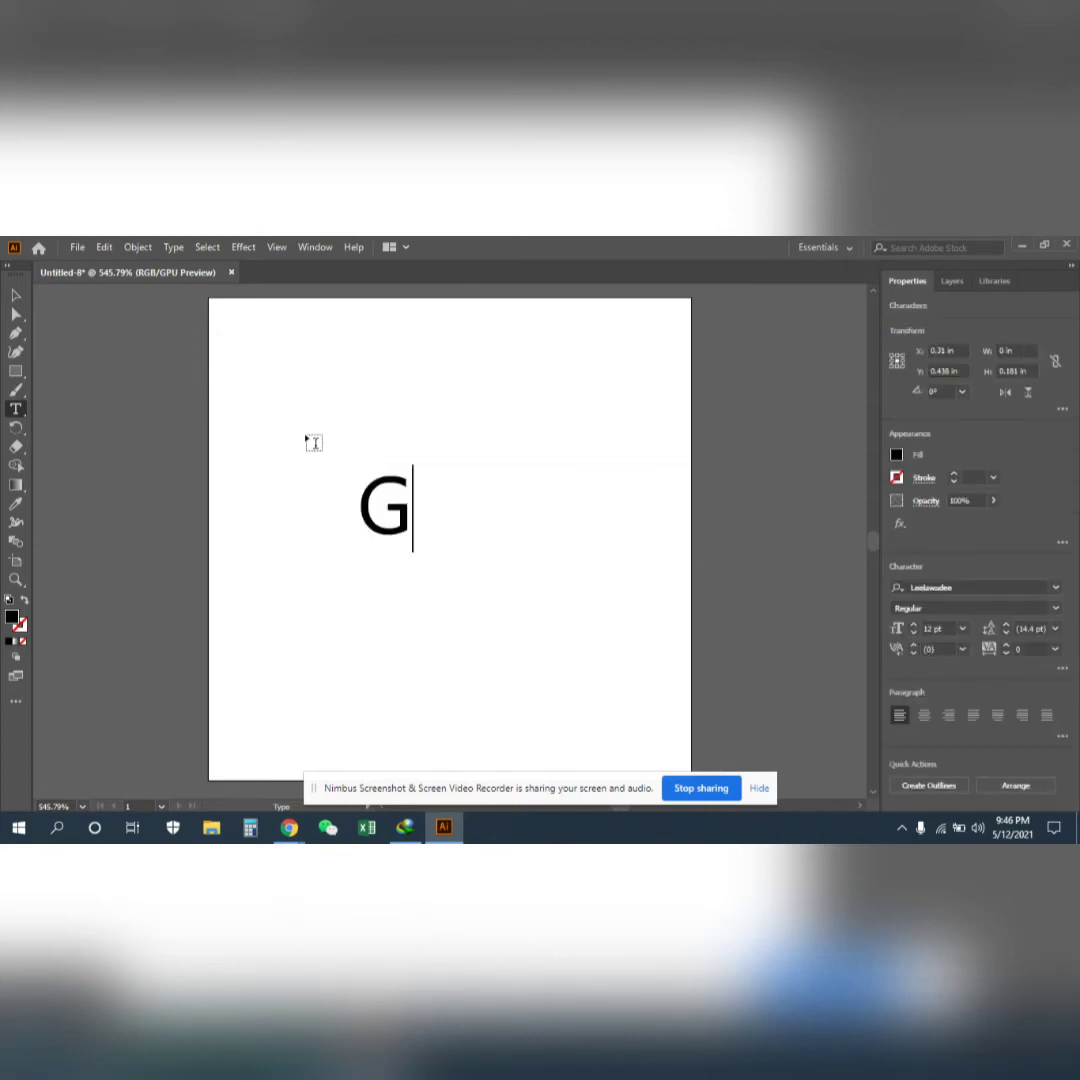
key(Escape)
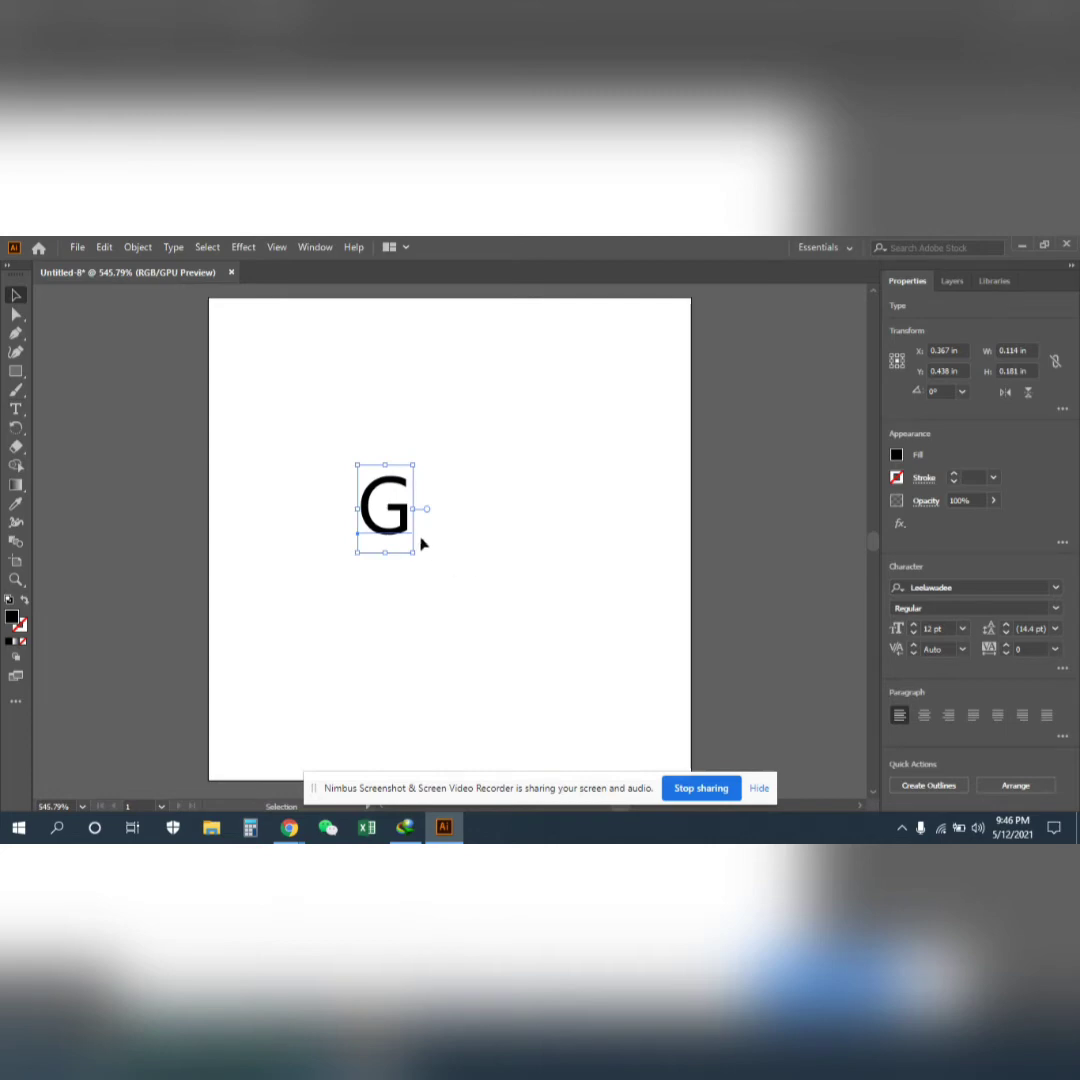
drag(408, 561, 600, 722)
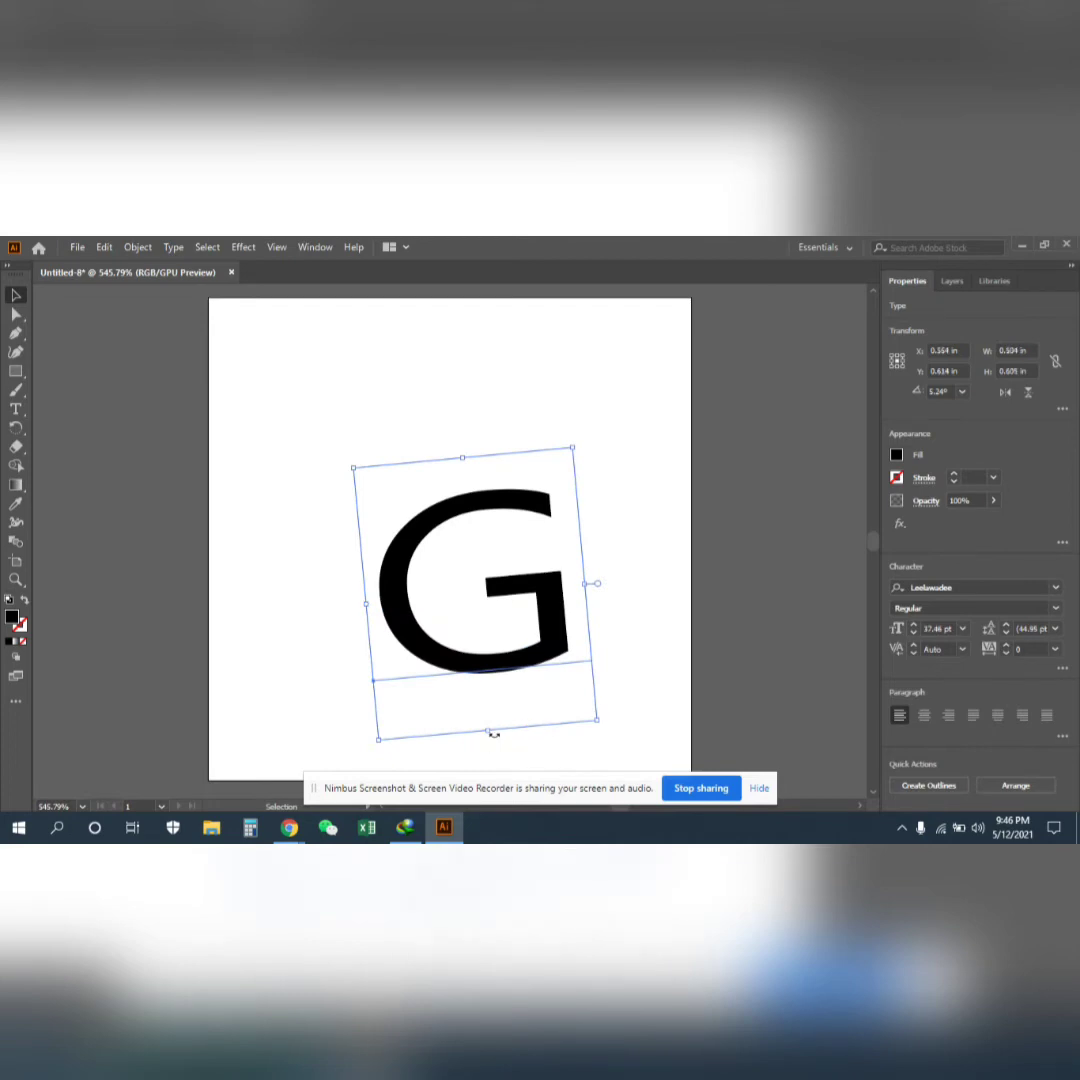
Straighten the G to a rotation of about 0.9° and move it to about X 0.387 in, Y 0.517 in
drag(494, 734, 477, 742)
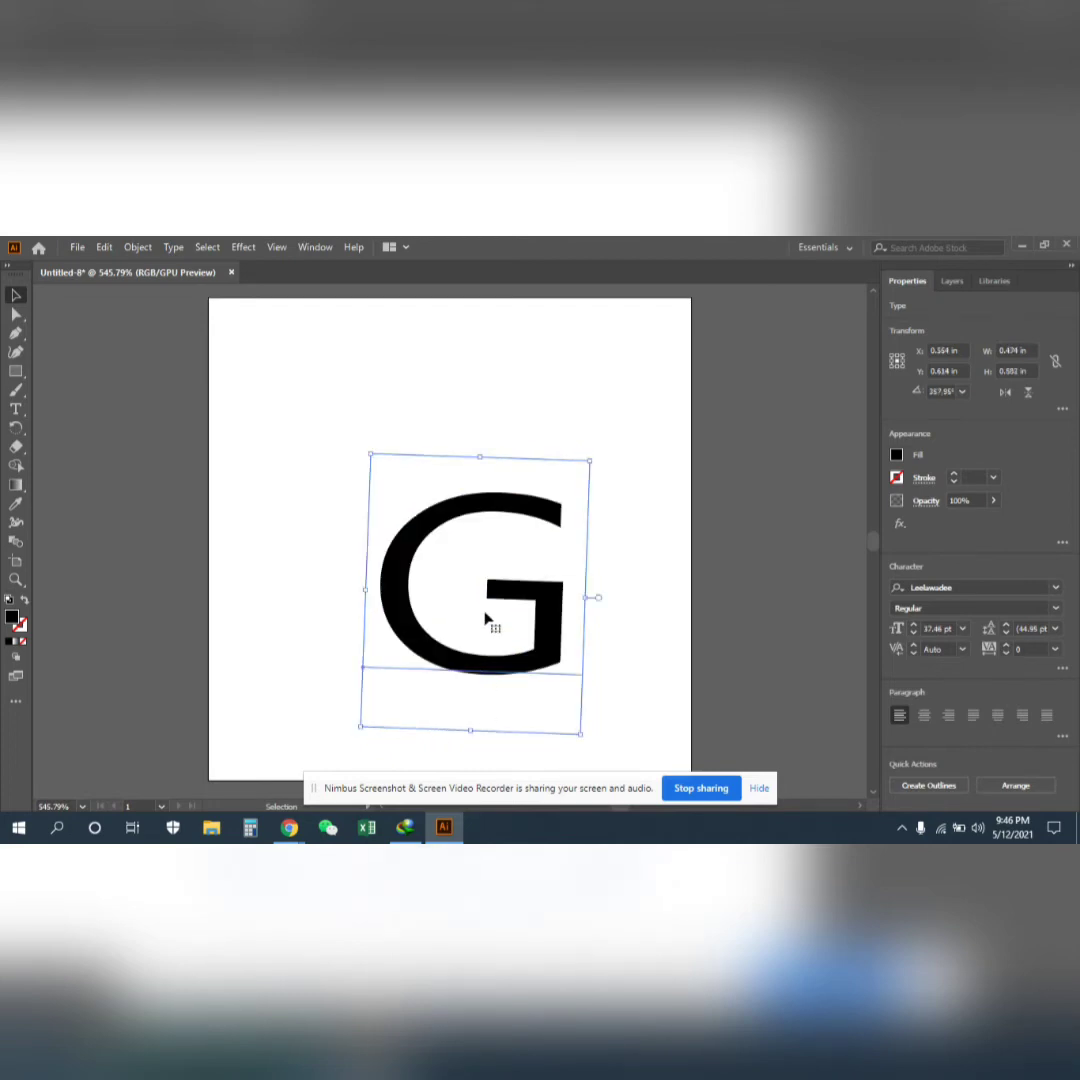
drag(486, 620, 404, 574)
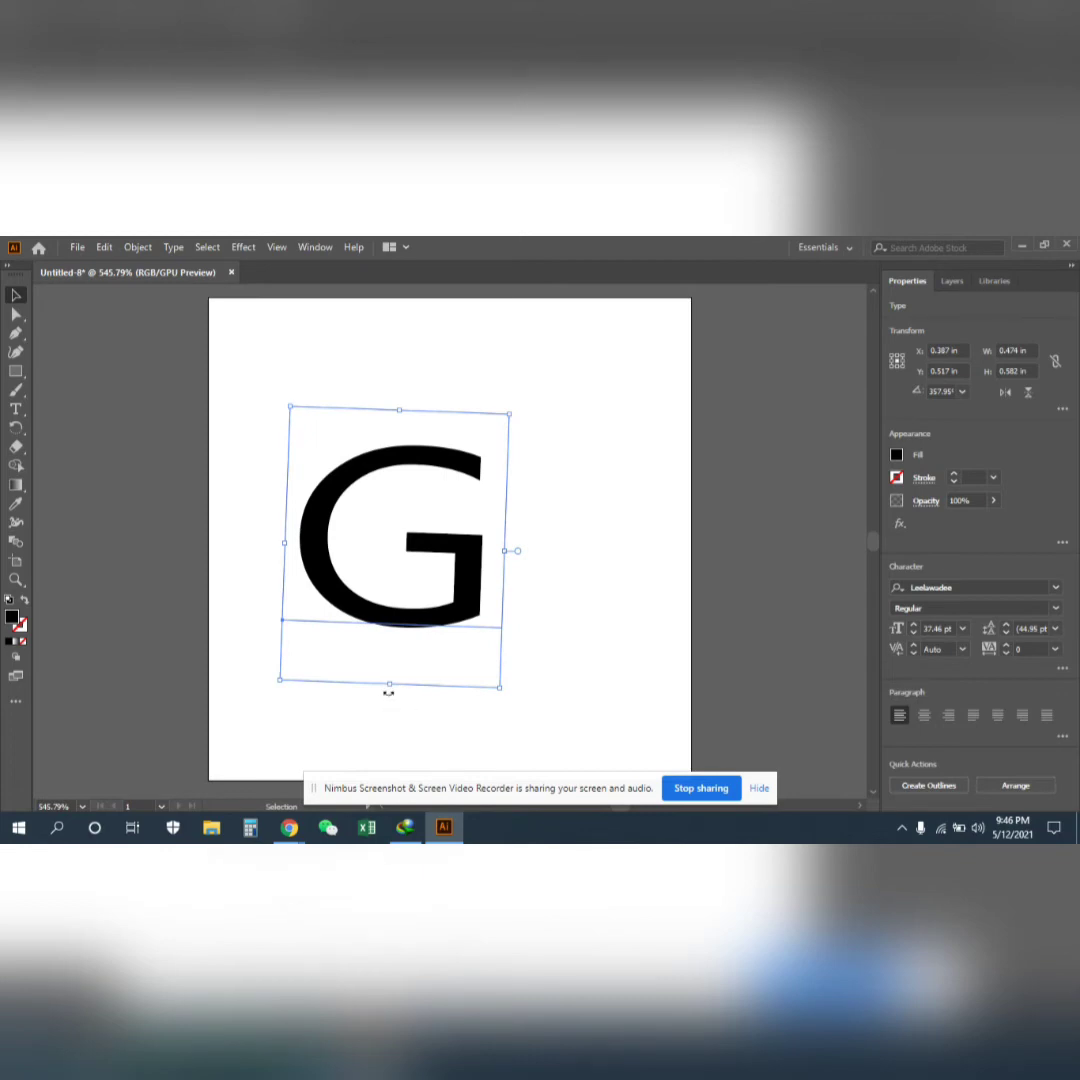
drag(388, 692, 396, 700)
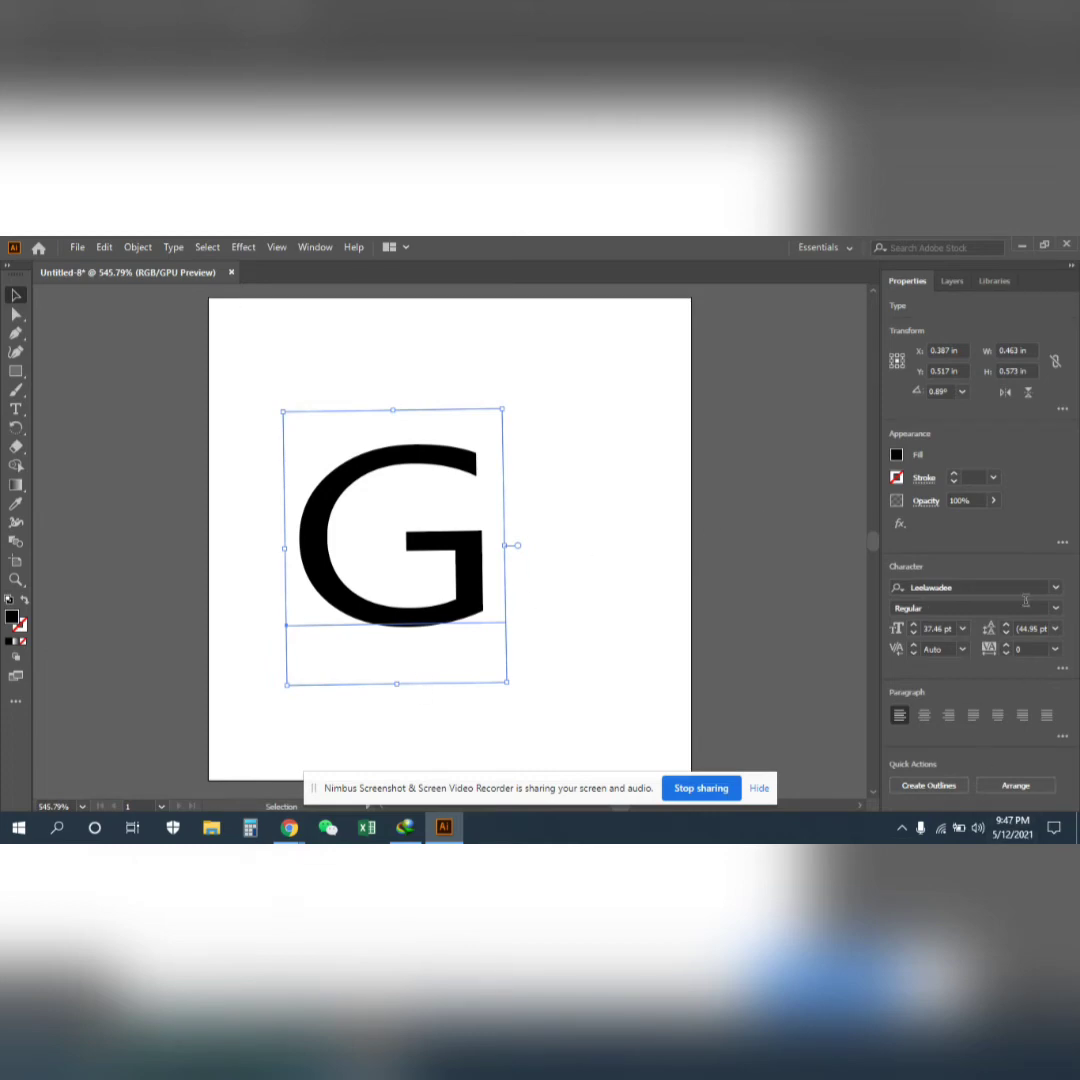
Set the G's font to Myriad Pro
click(1058, 589)
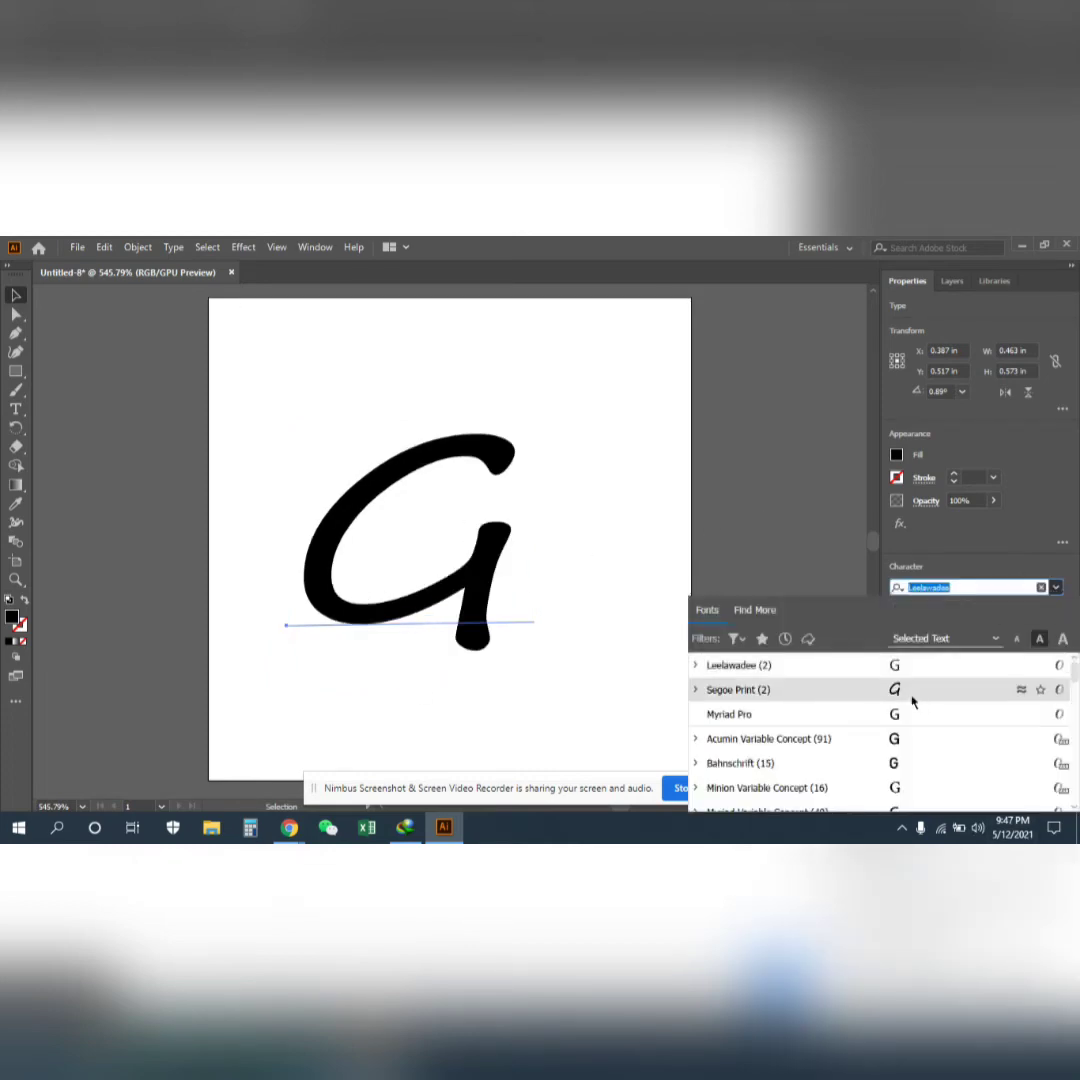
click(793, 714)
click(263, 497)
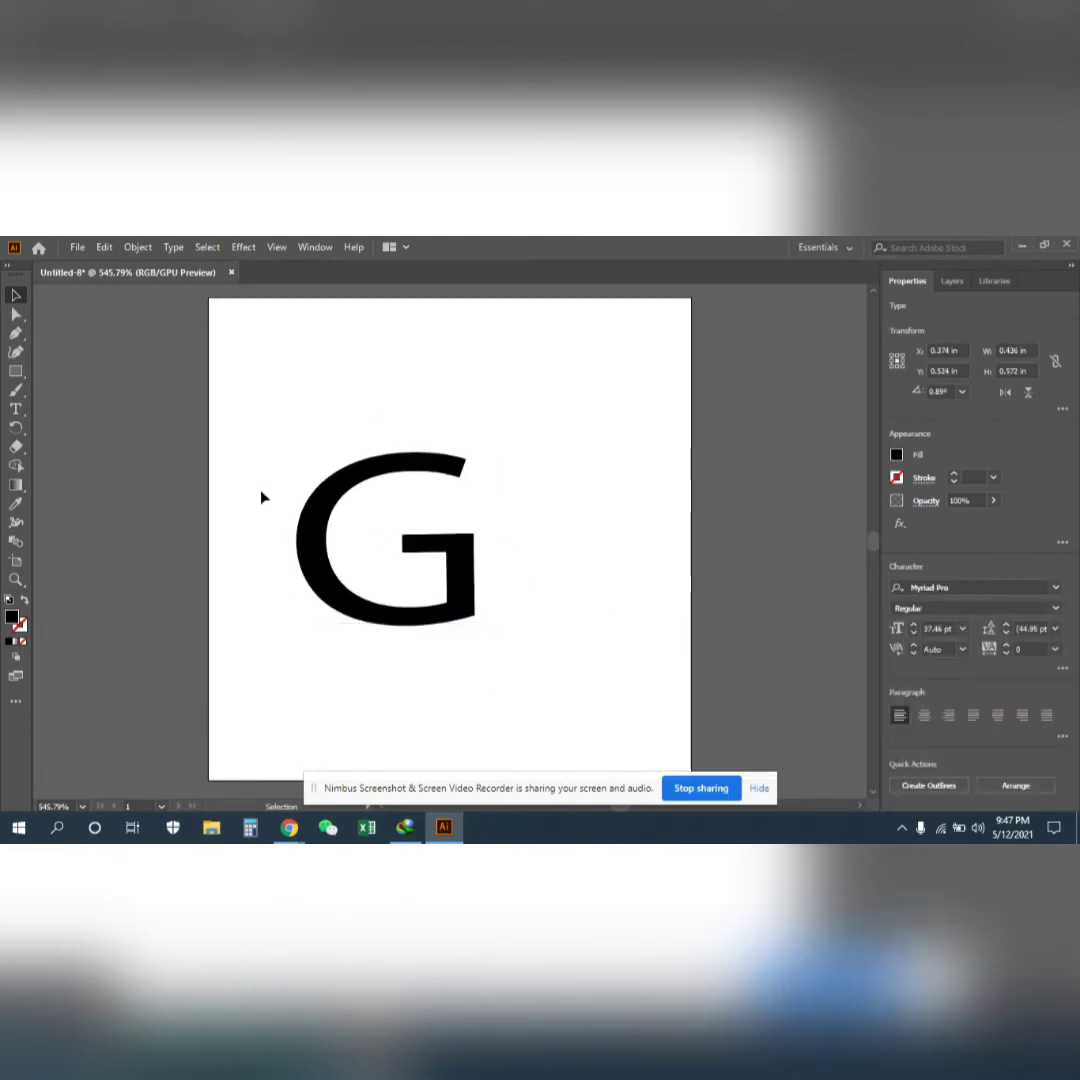
Add the letter "S" as separate text beside the G's upper right and rotate it to about 182.75°
click(17, 408)
click(519, 530)
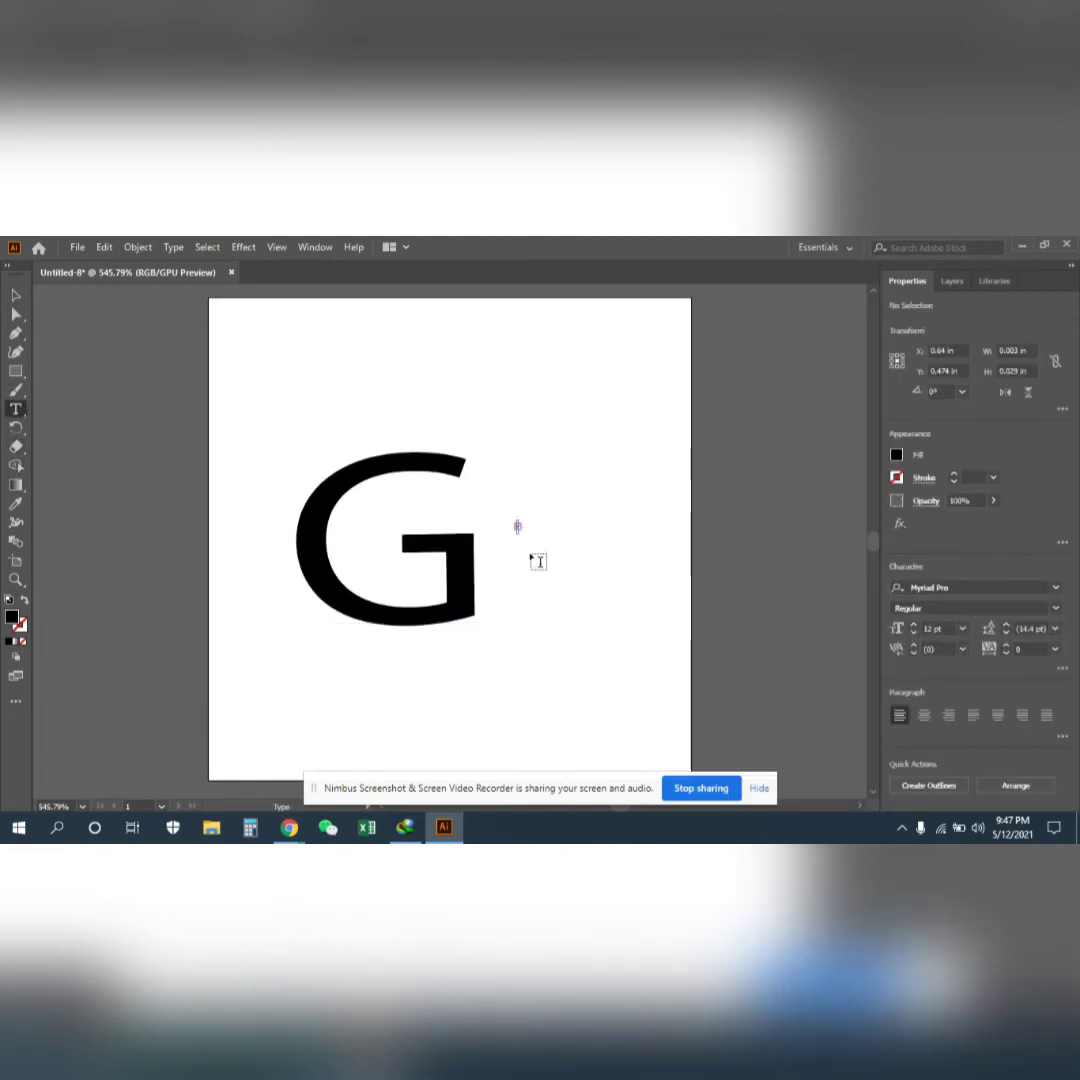
click(535, 503)
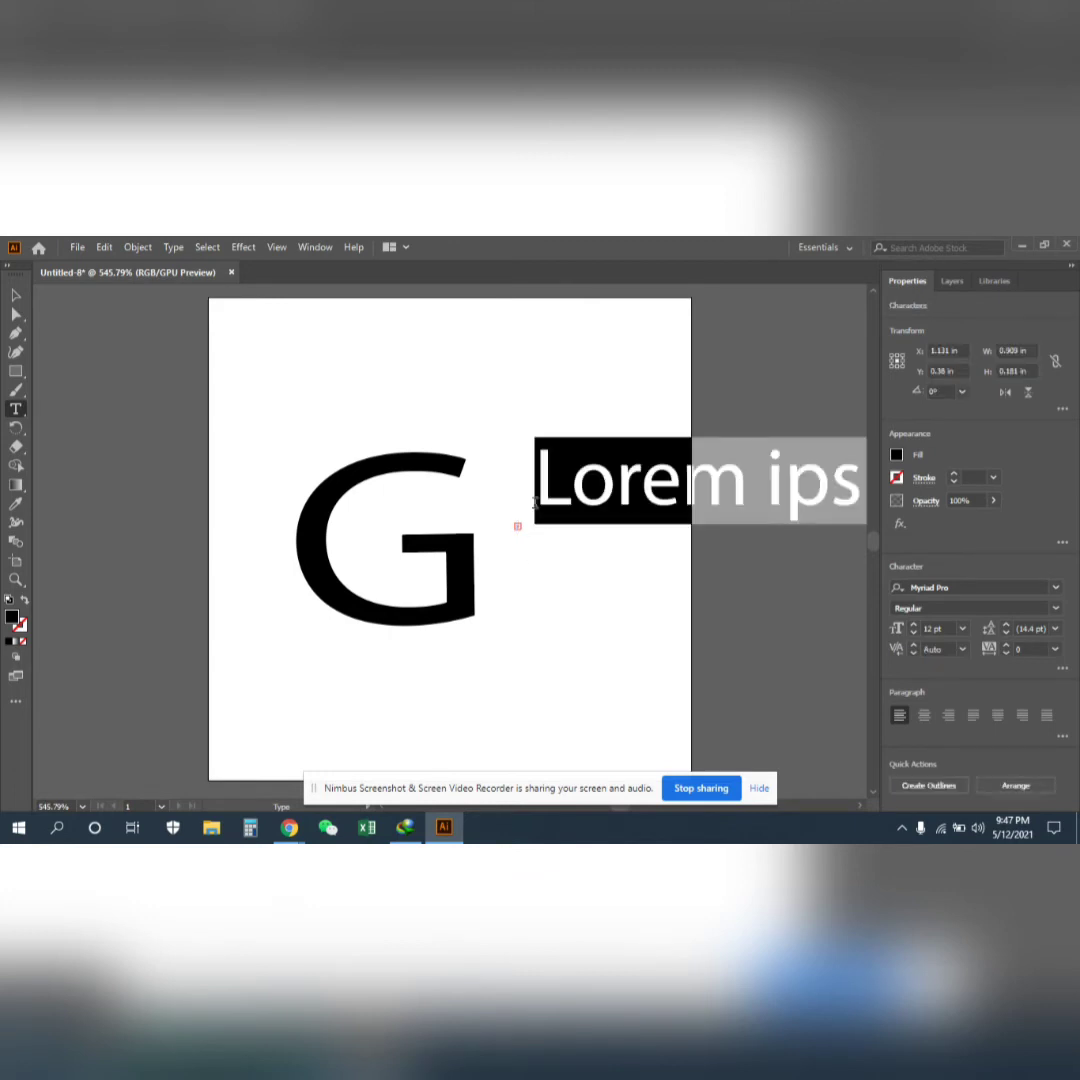
key(BackSpace)
text(S)
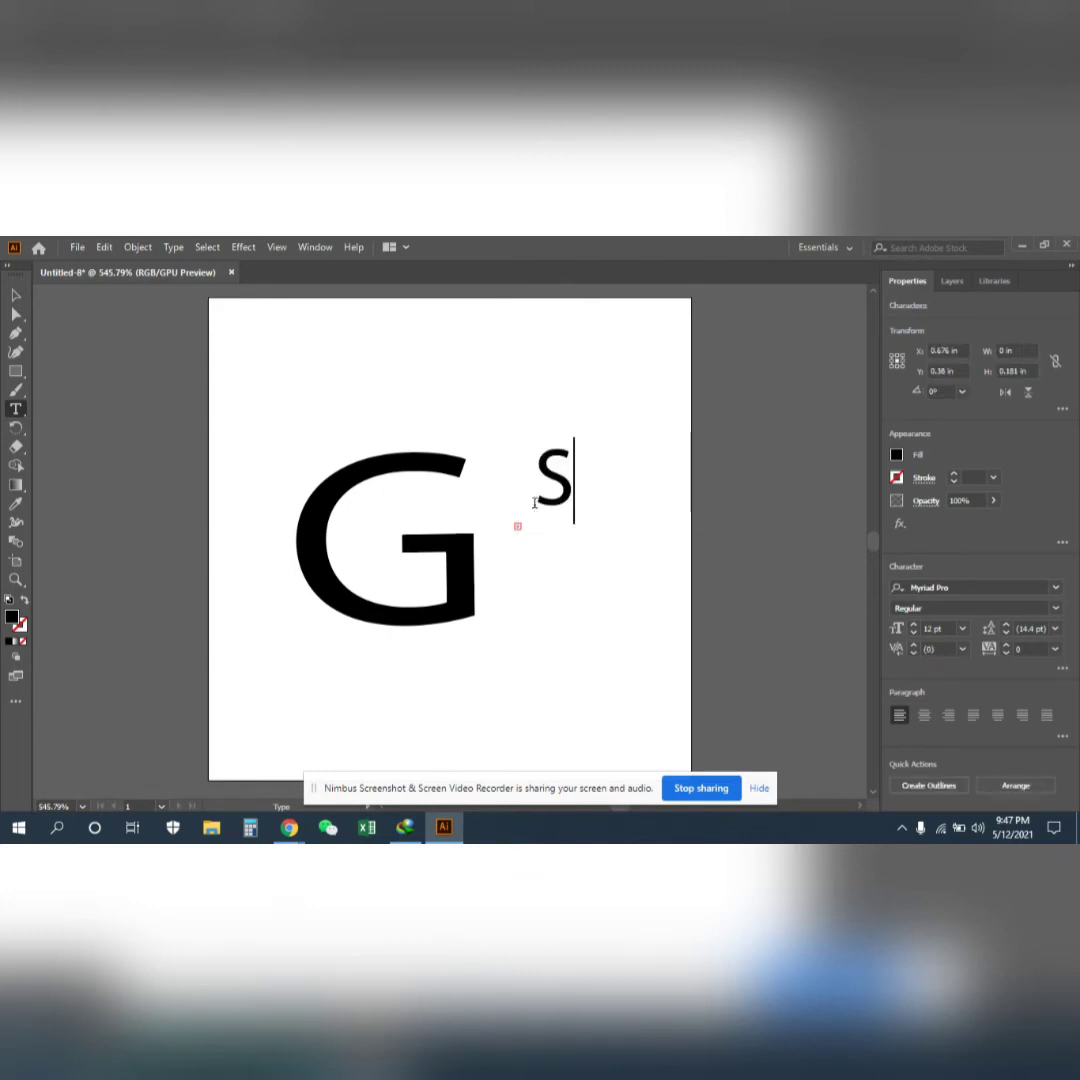
key(Escape)
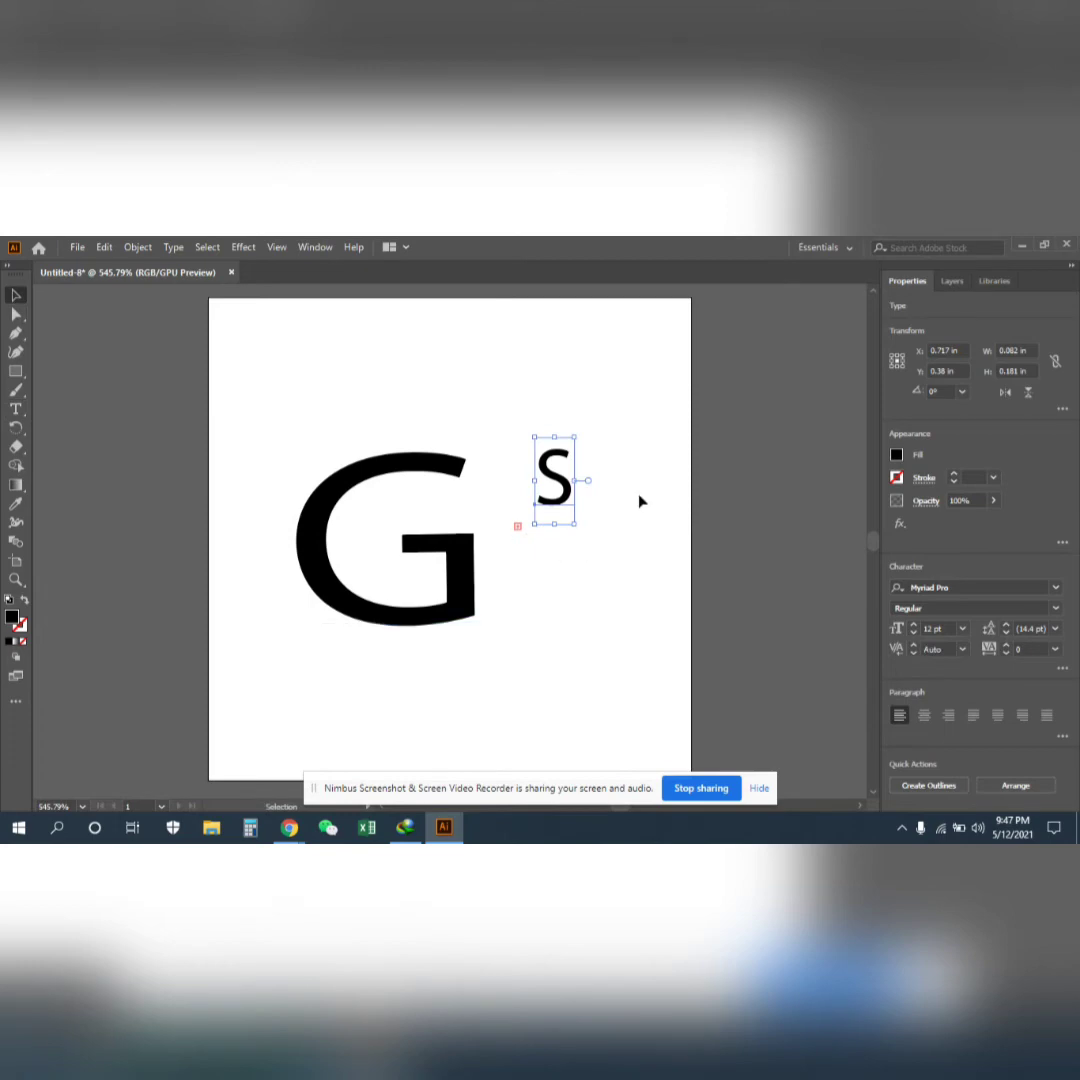
drag(573, 432, 520, 600)
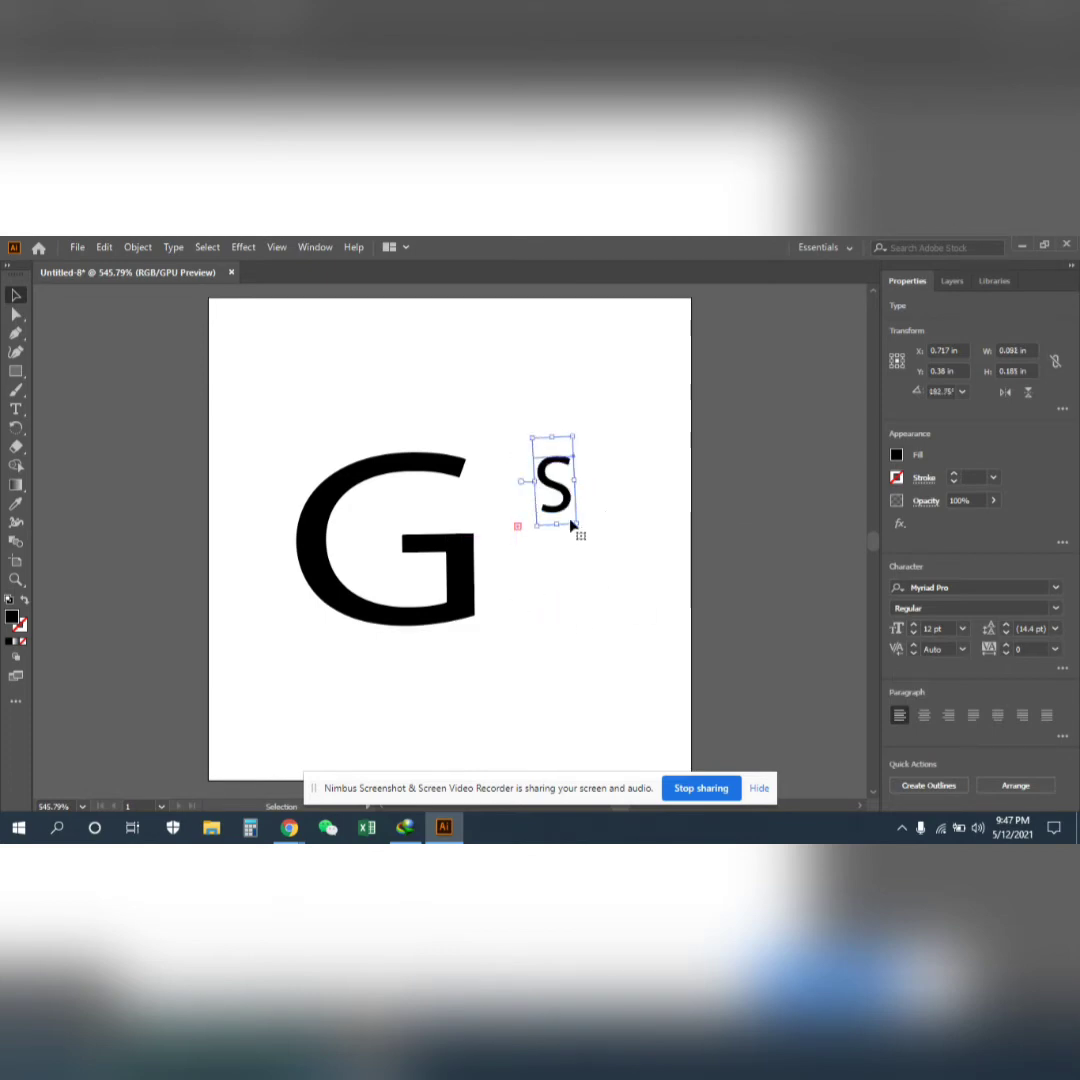
Enlarge the S to about 40.6 pt beside the G and set its paragraph alignment to centered
drag(580, 524, 691, 724)
drag(637, 628, 556, 590)
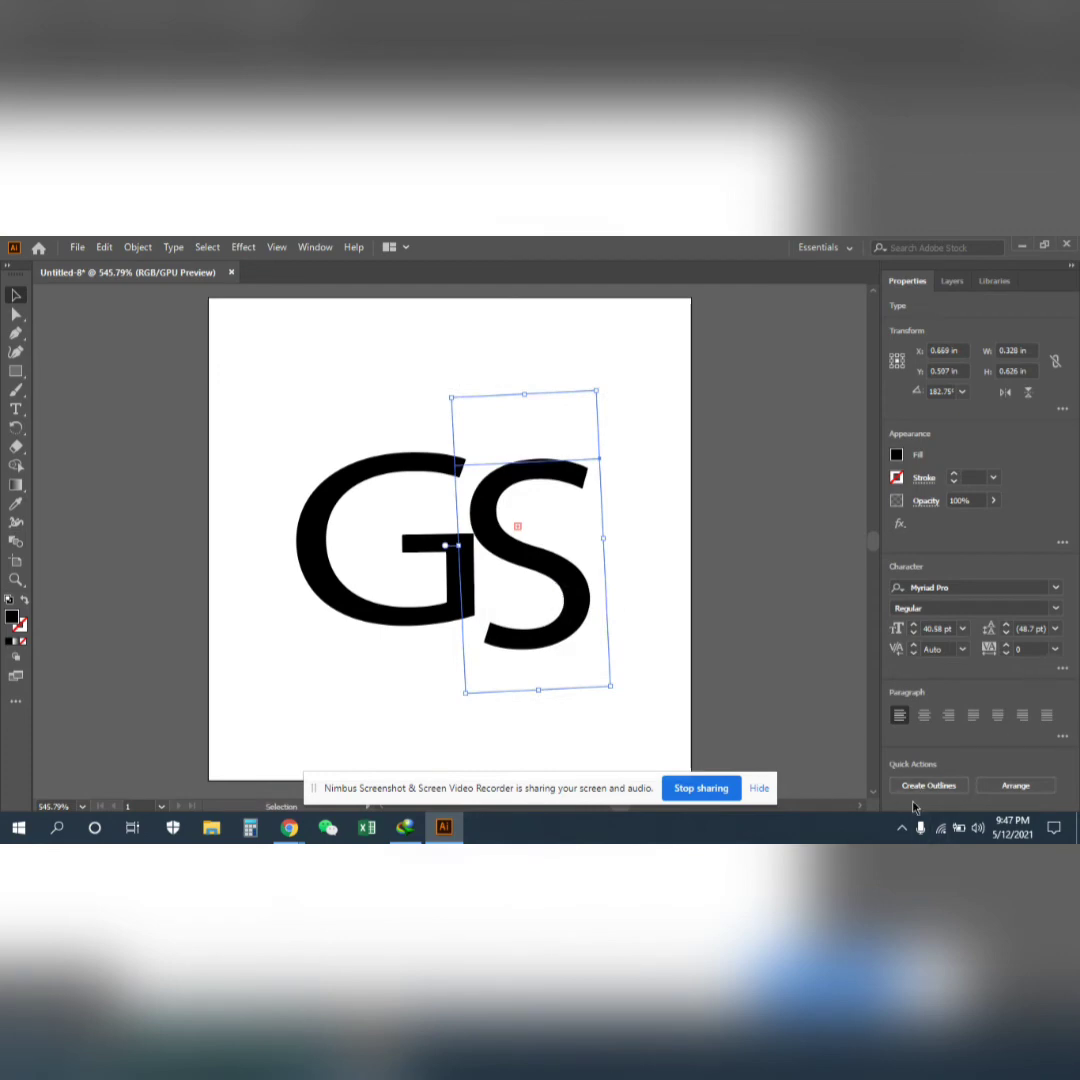
click(948, 715)
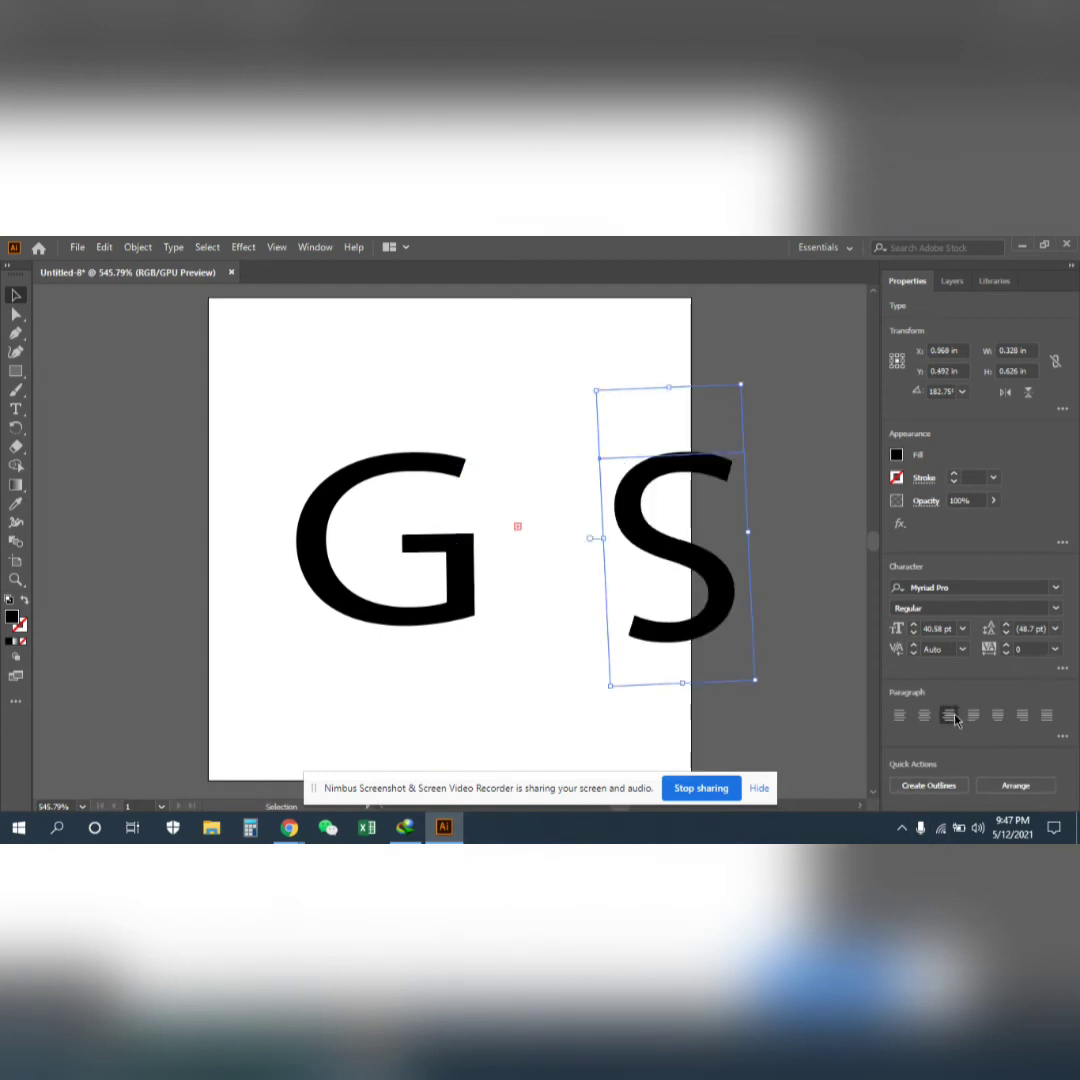
click(928, 717)
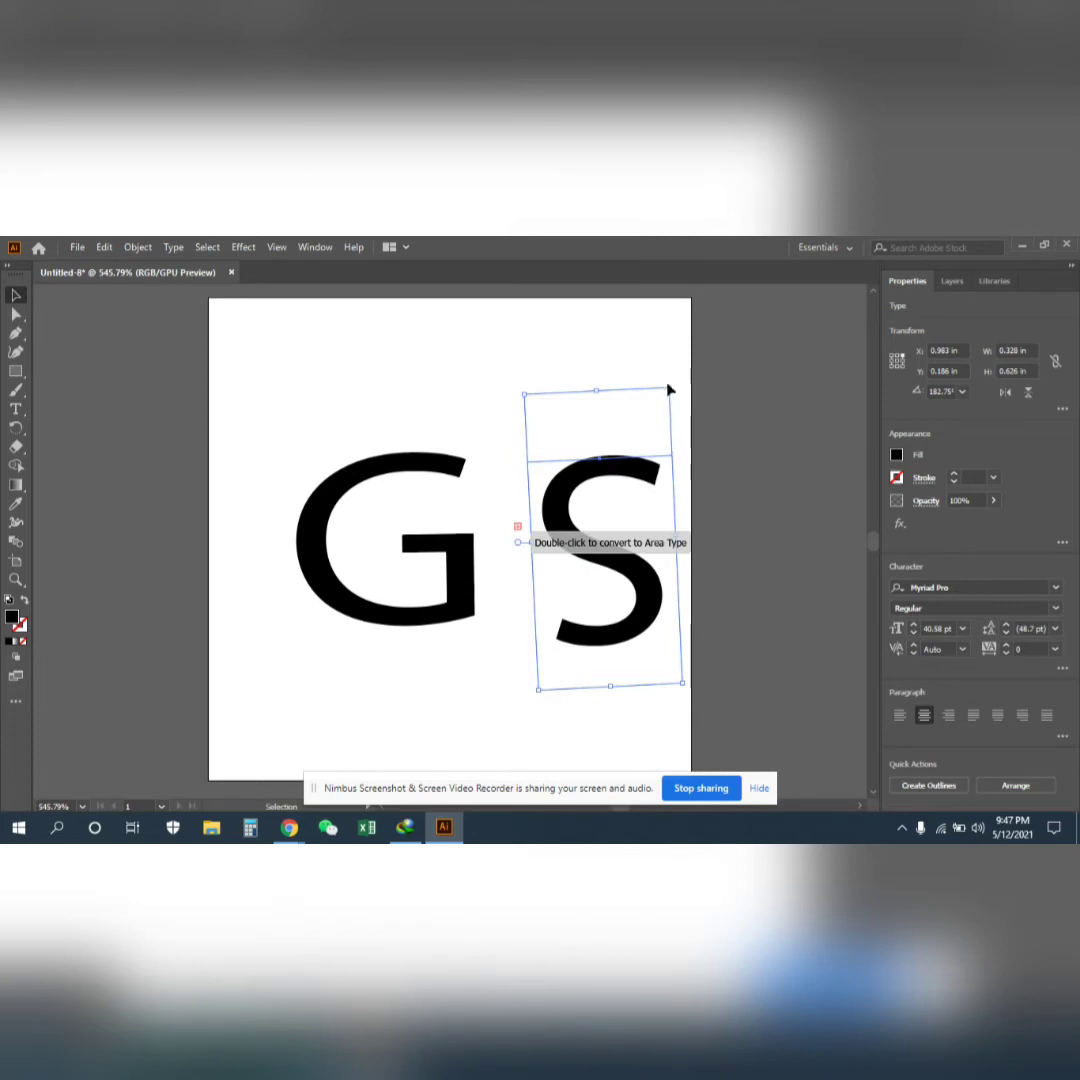
Try a horizontally mirrored S of about 49.4 pt, fitted closely against the G's right side
drag(671, 386, 350, 439)
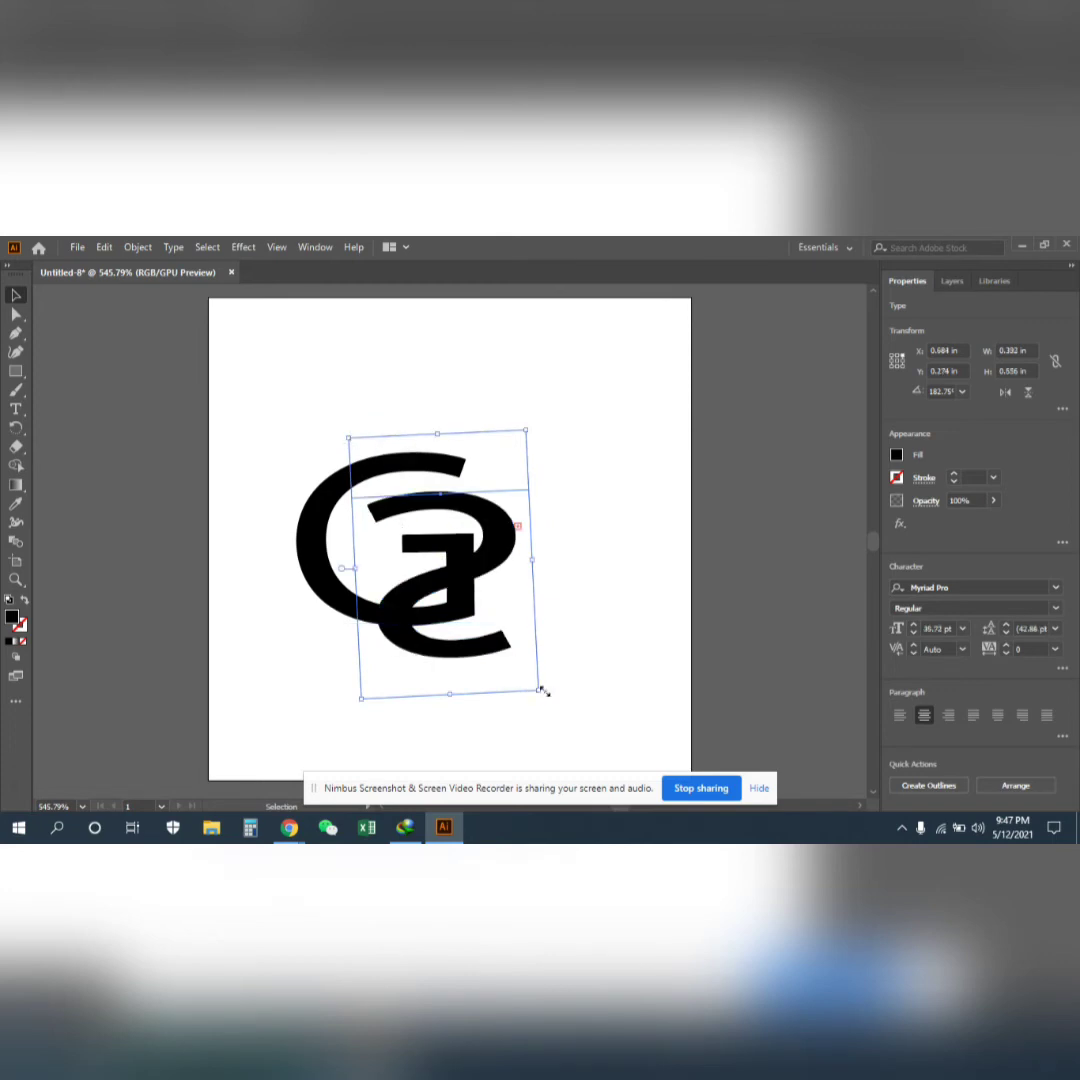
drag(536, 688, 530, 741)
drag(418, 627, 423, 607)
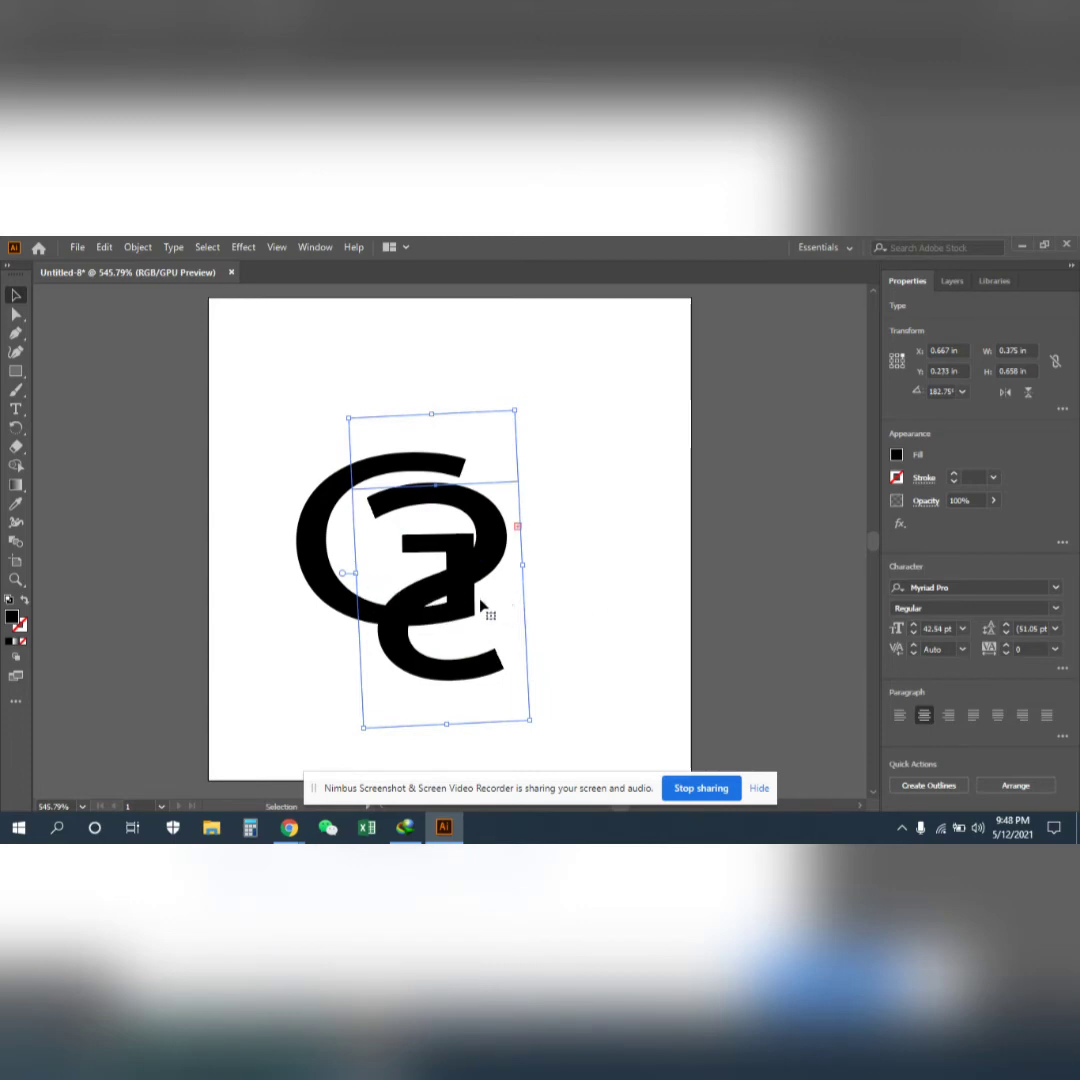
drag(395, 618, 462, 618)
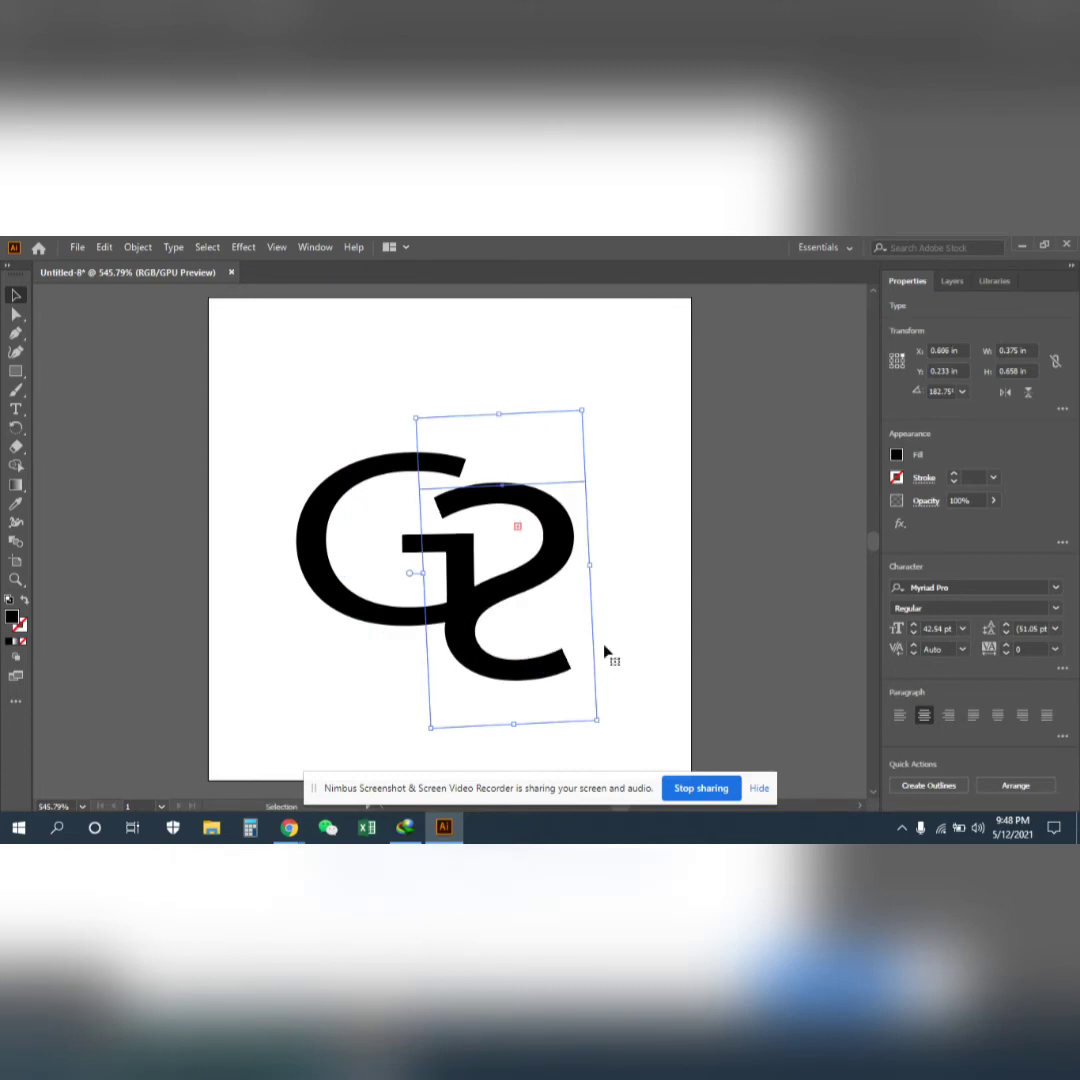
drag(589, 566, 629, 568)
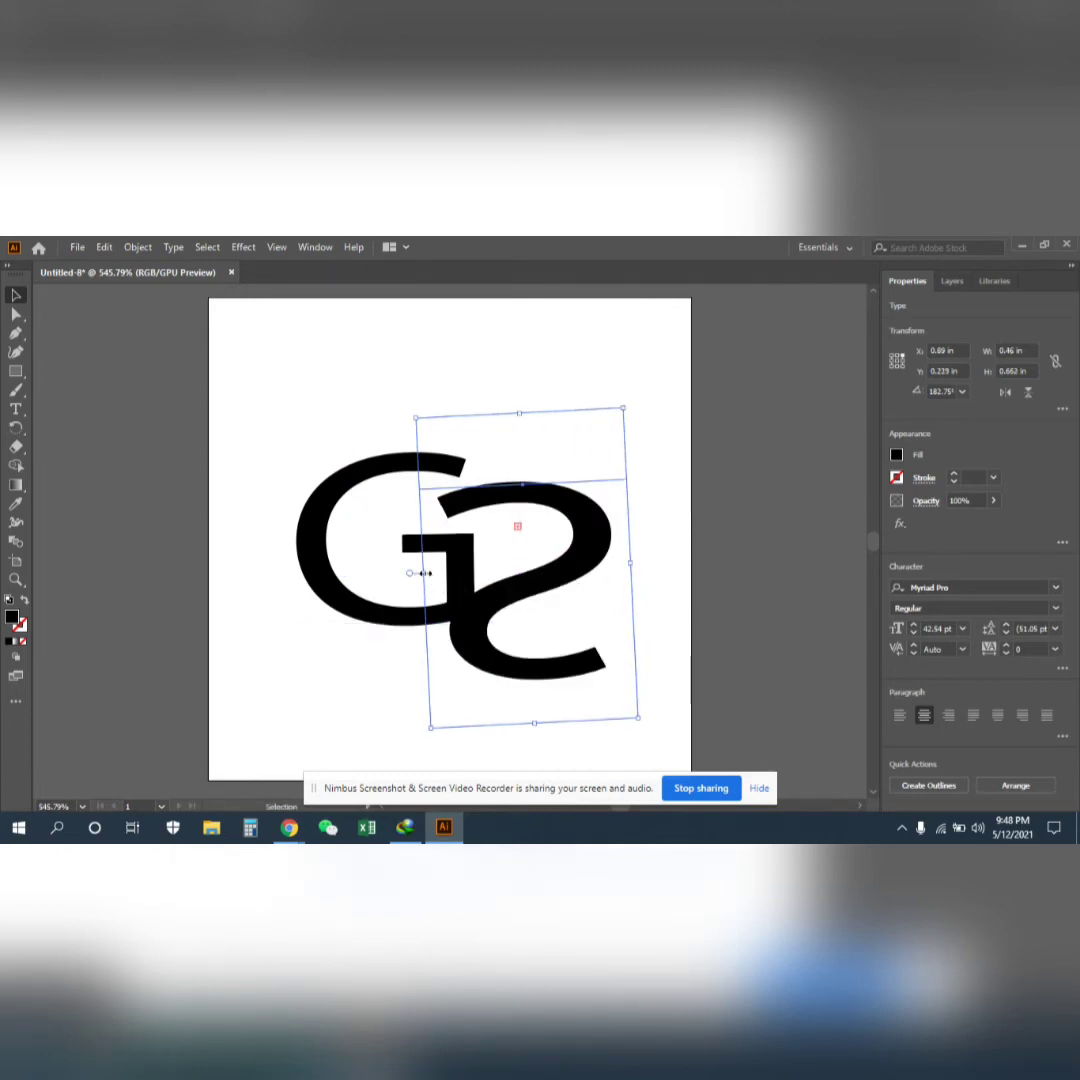
drag(420, 571, 462, 571)
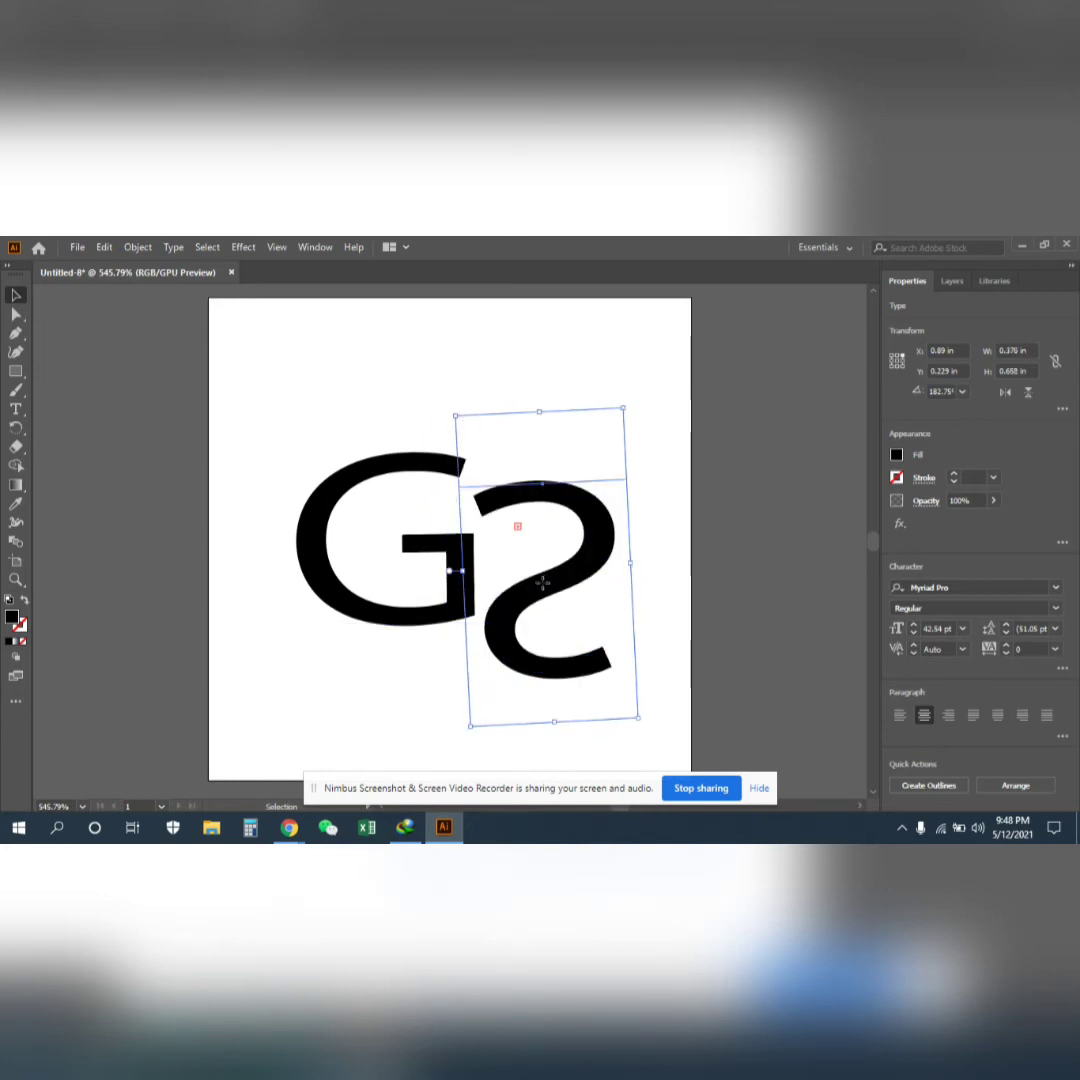
drag(548, 589, 521, 607)
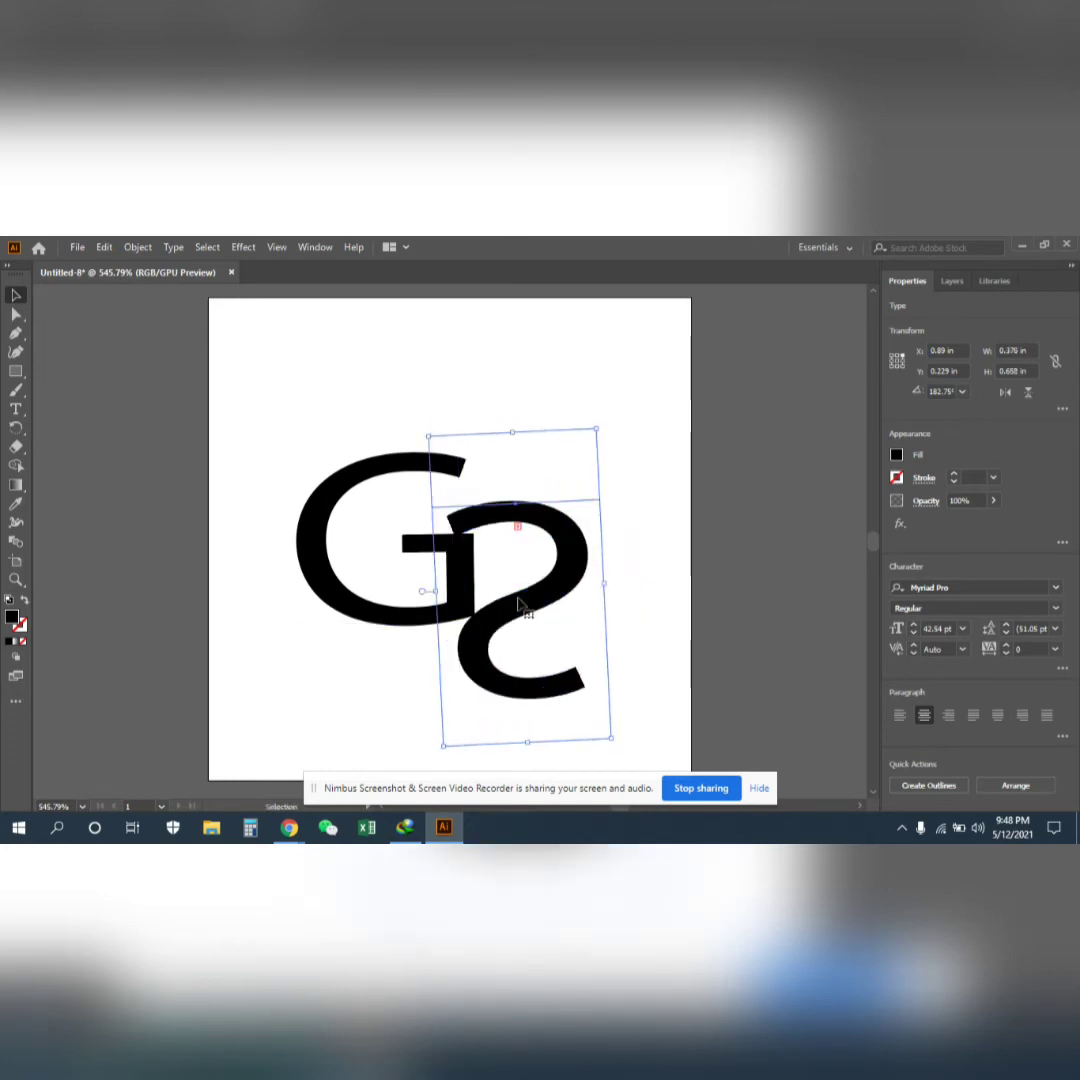
drag(598, 429, 611, 378)
drag(503, 597, 526, 588)
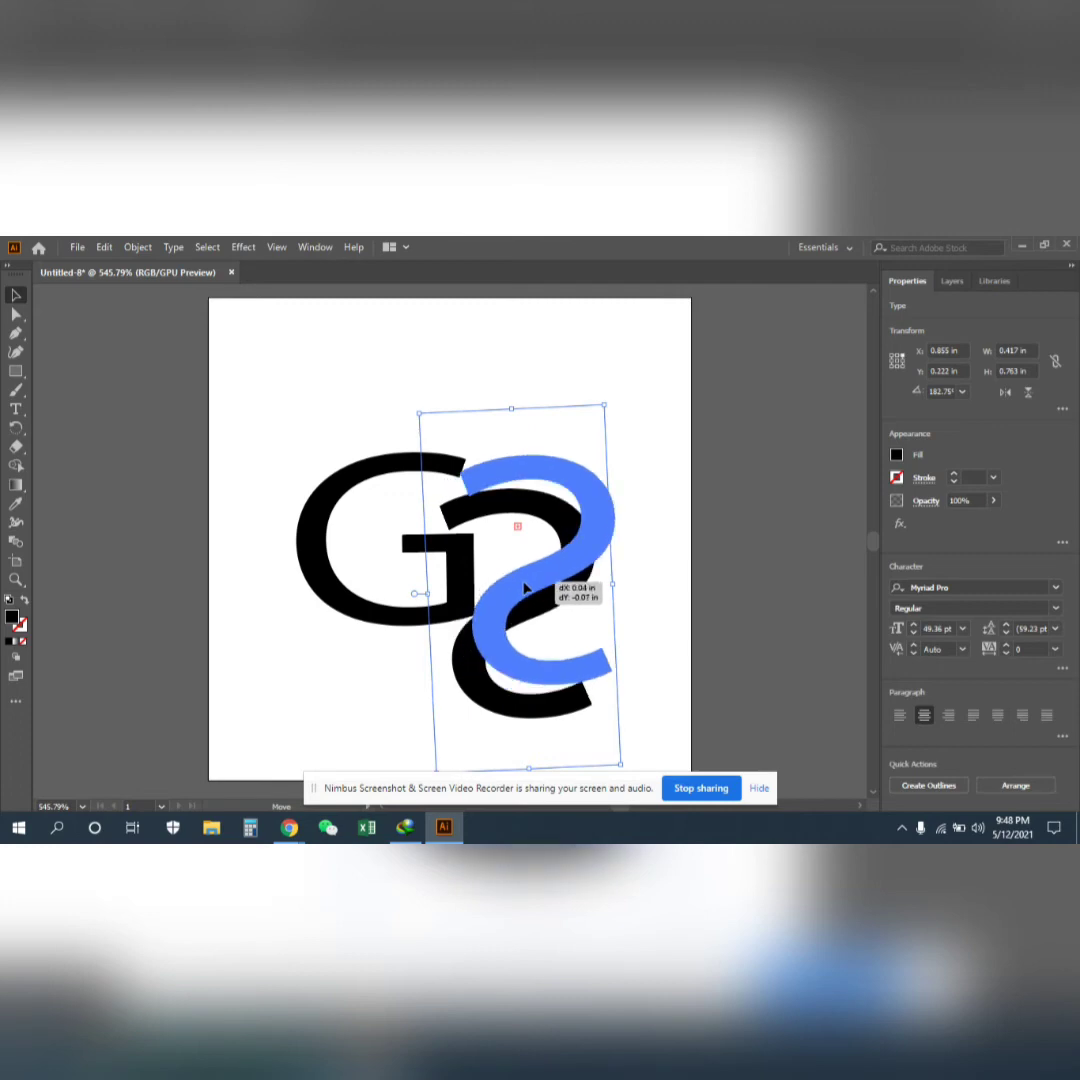
drag(529, 586, 532, 586)
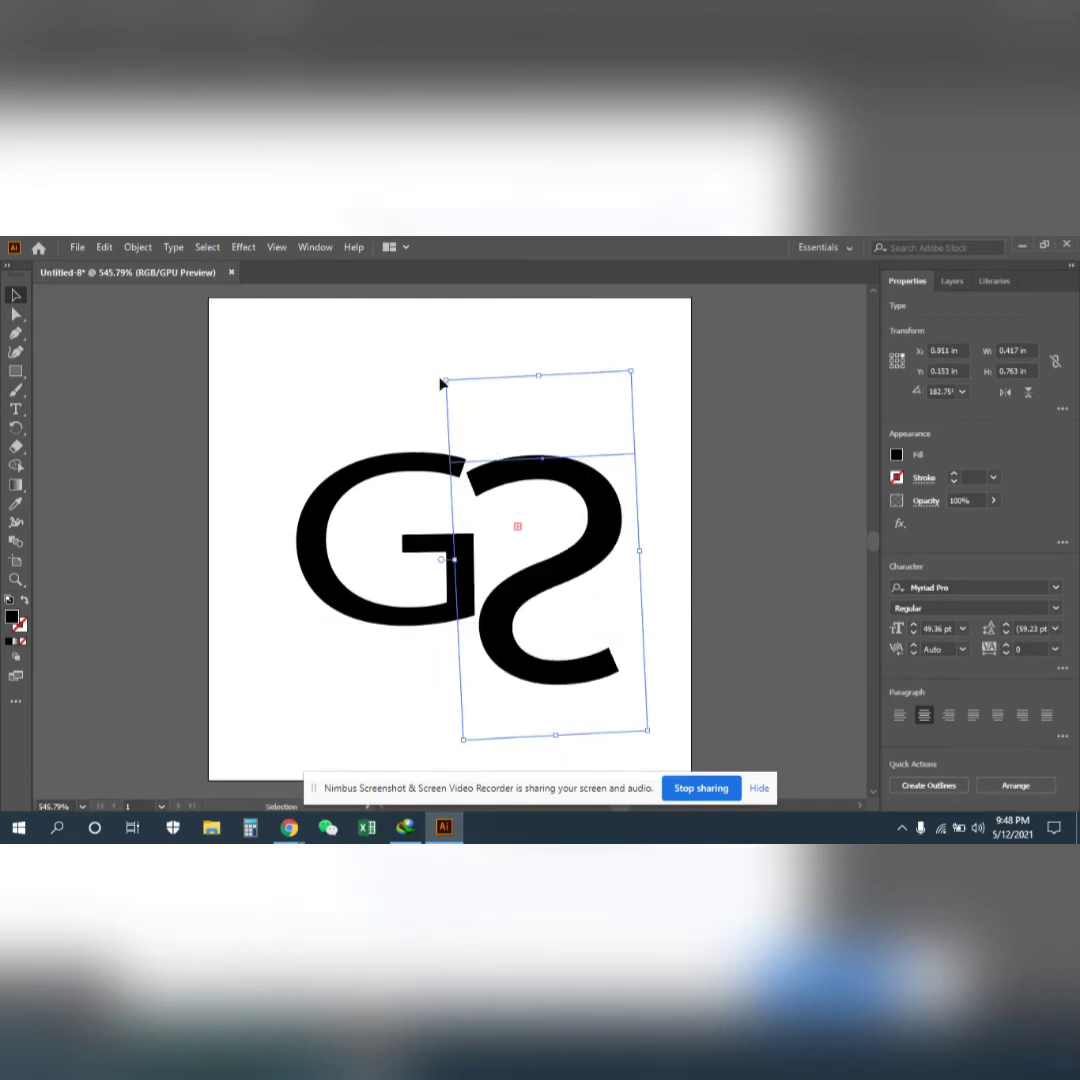
Flip the S back to its normal reading direction, fit it beside the G and reduce it to about 43.2 pt
drag(446, 381, 819, 366)
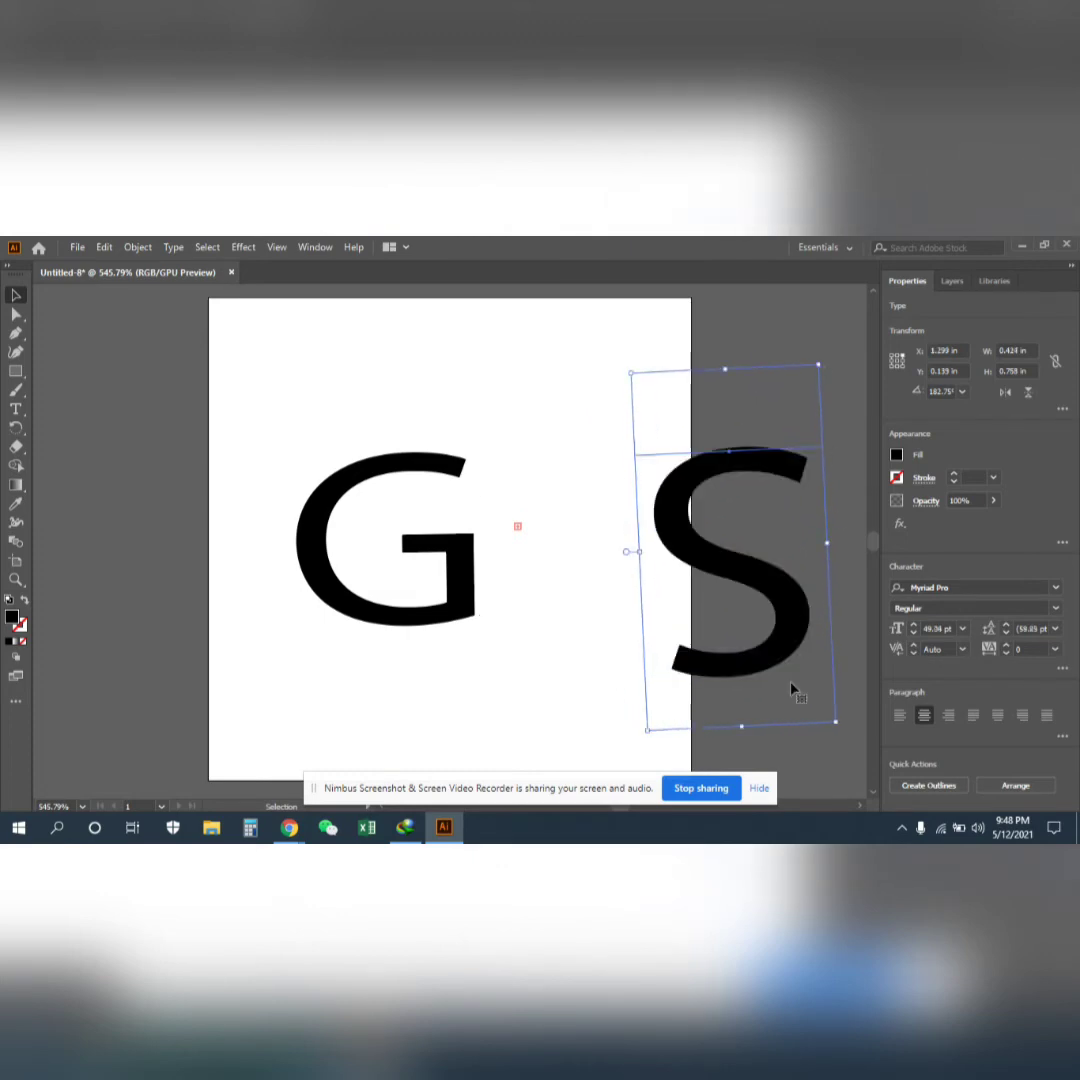
drag(794, 688, 602, 662)
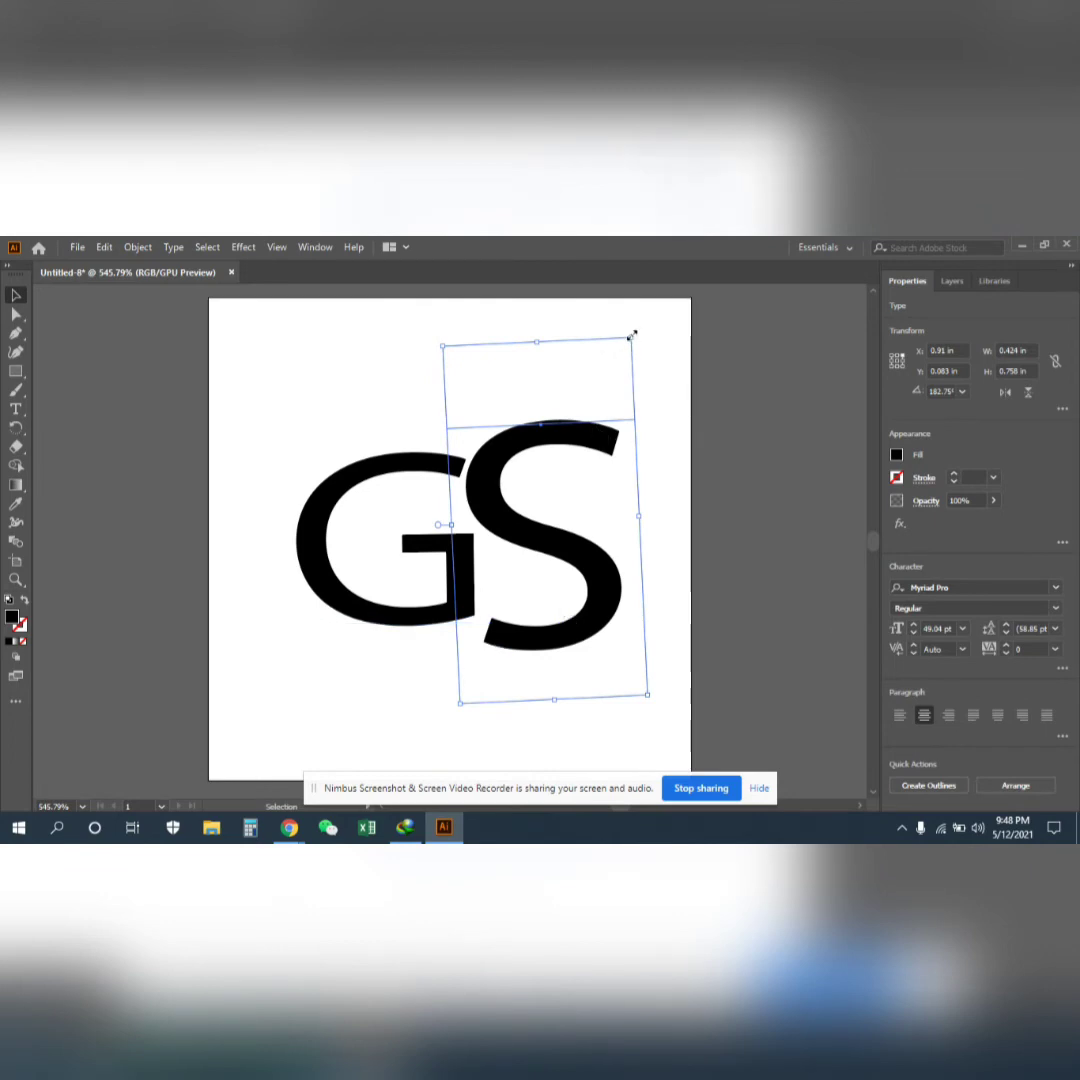
drag(632, 337, 634, 358)
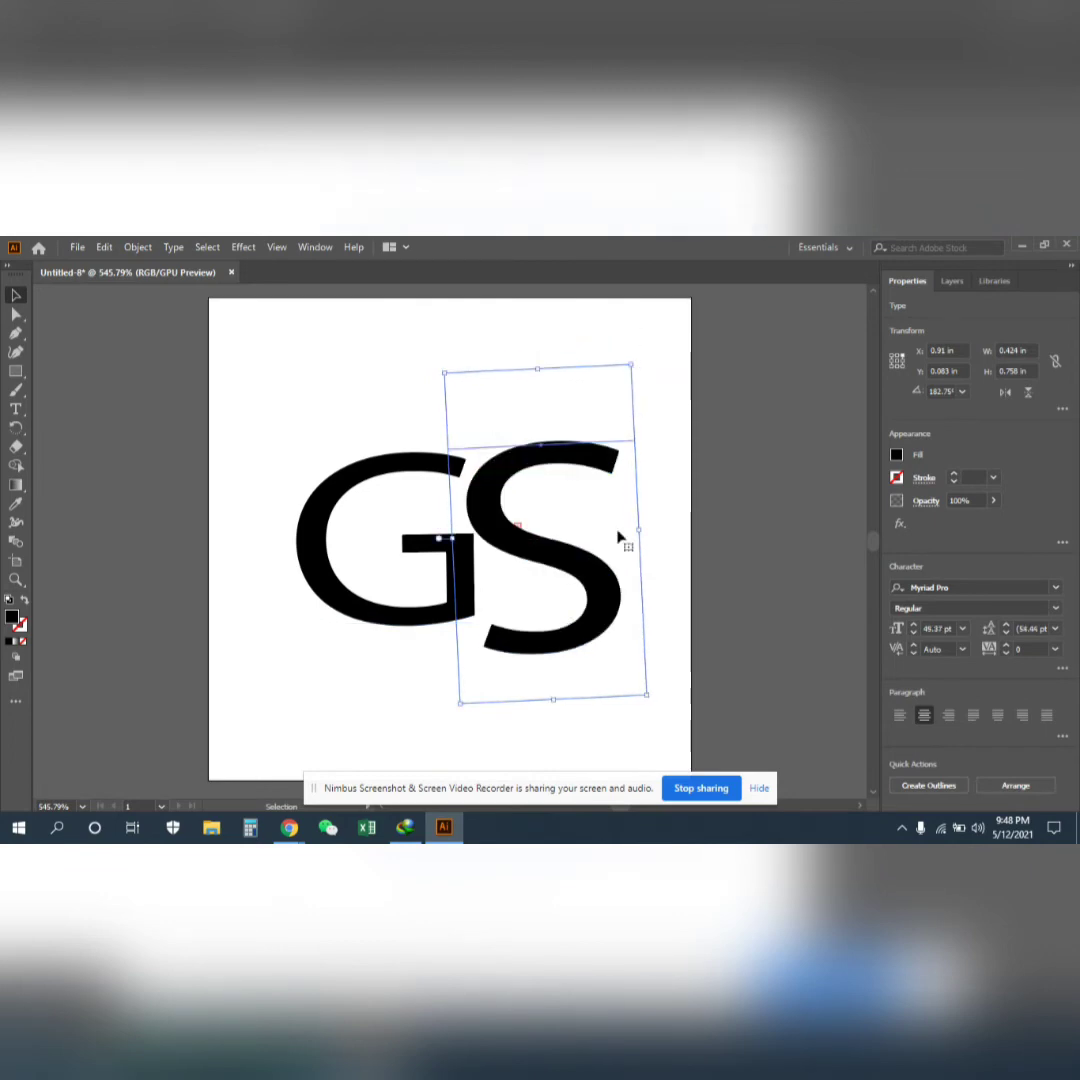
drag(640, 695, 624, 665)
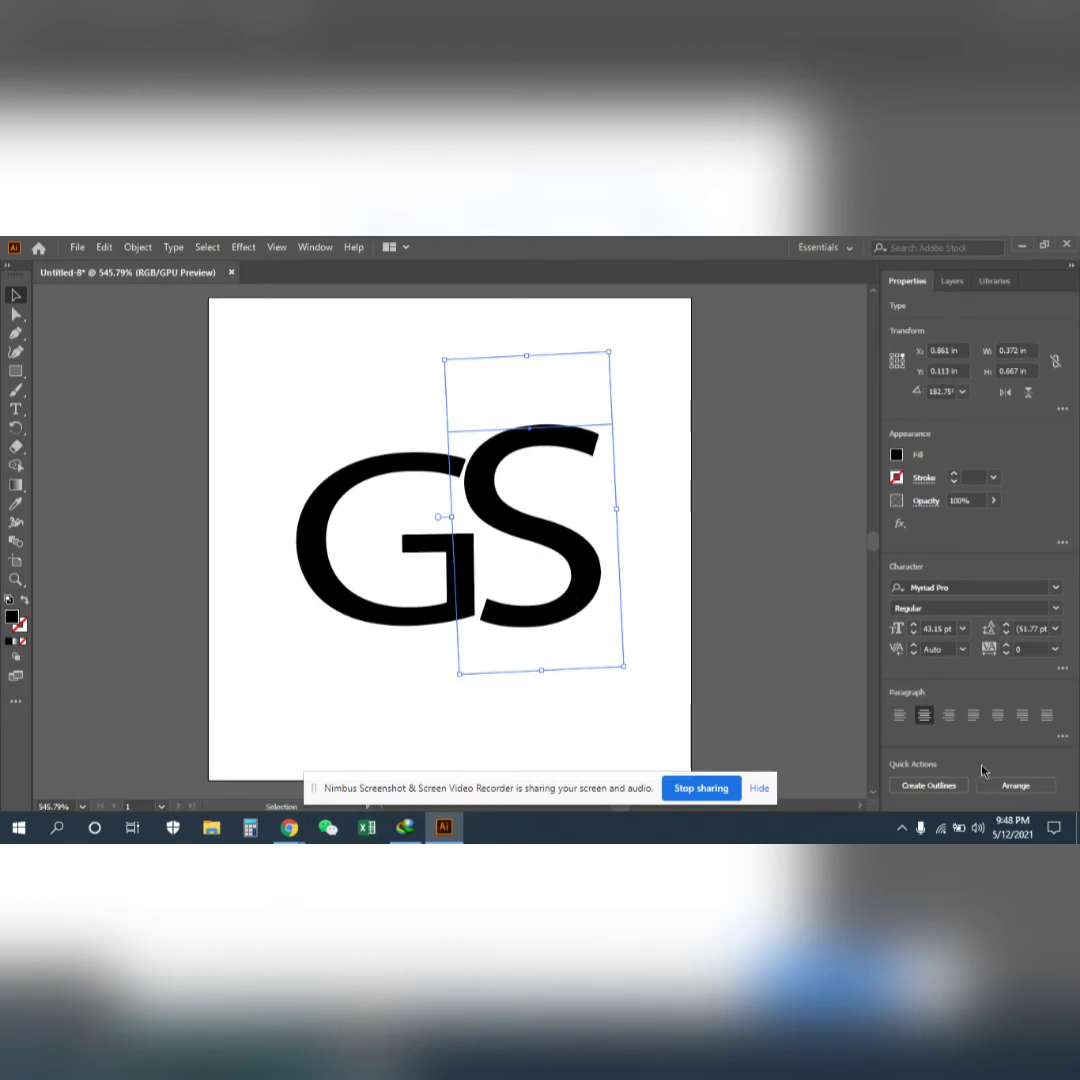
Set the S's font to Trajan Color and rotate the letter slightly to about 181°
click(930, 587)
click(1055, 587)
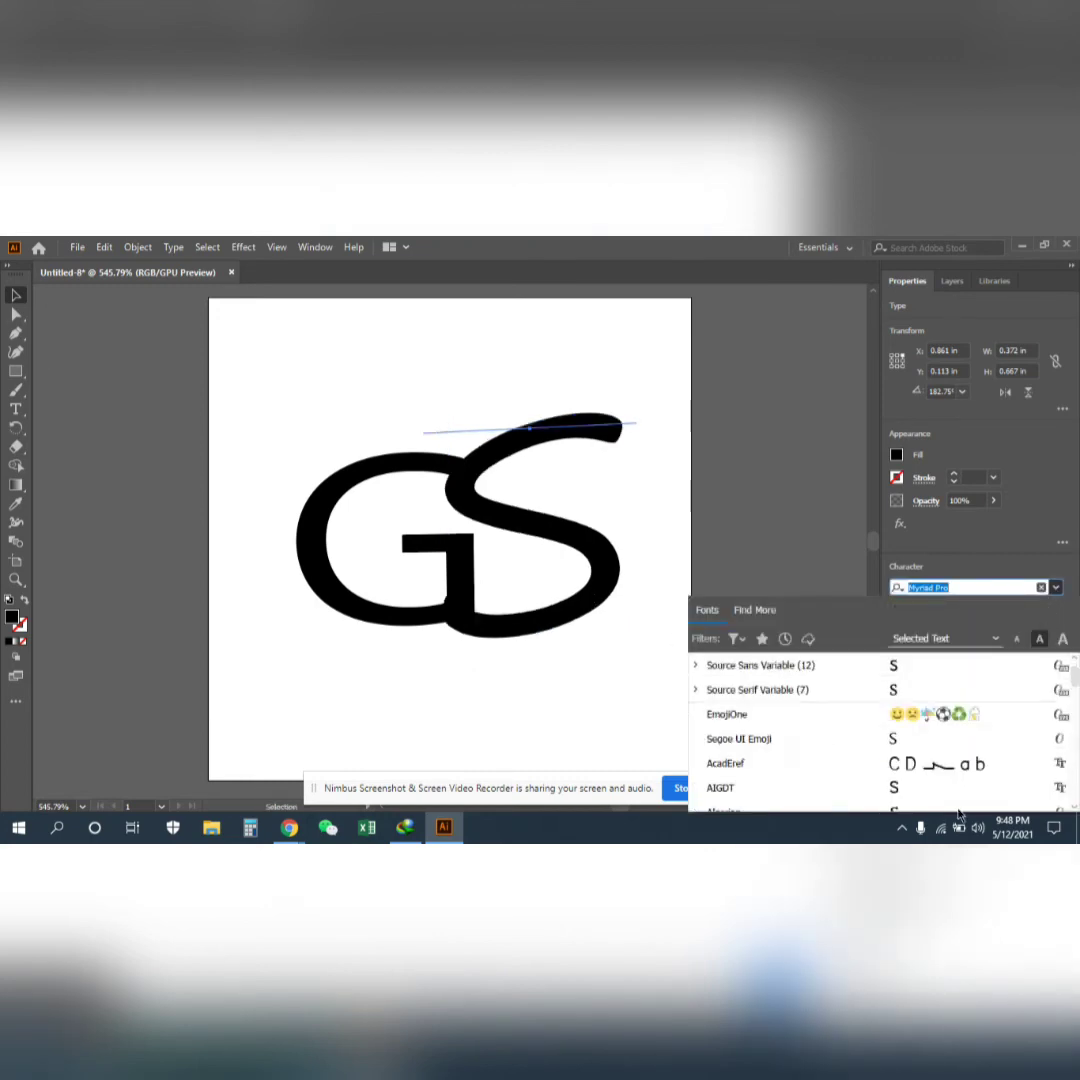
scroll(900, 740, up, 10)
scroll(959, 786, down, 20)
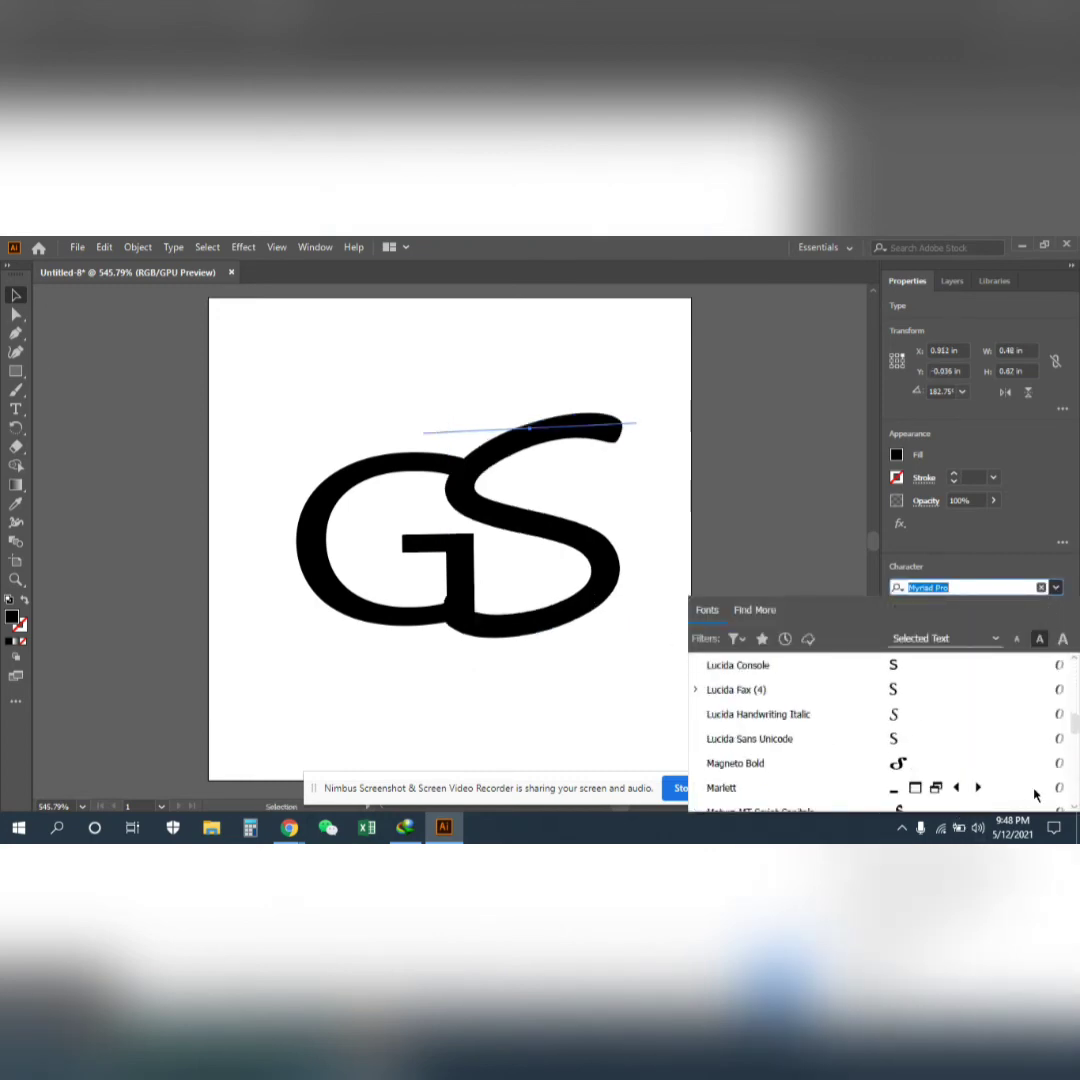
scroll(1035, 795, down, 3)
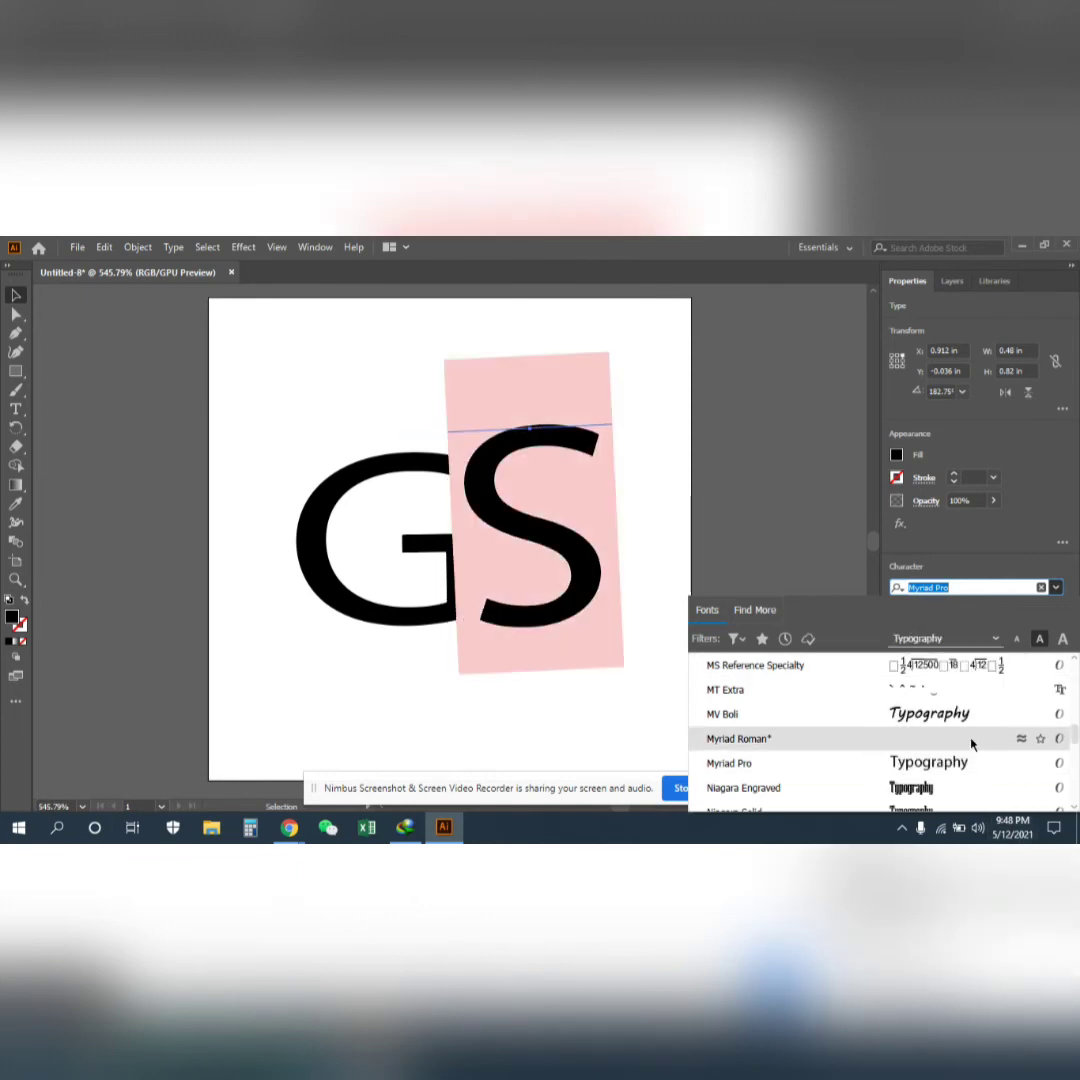
scroll(968, 725, down, 10)
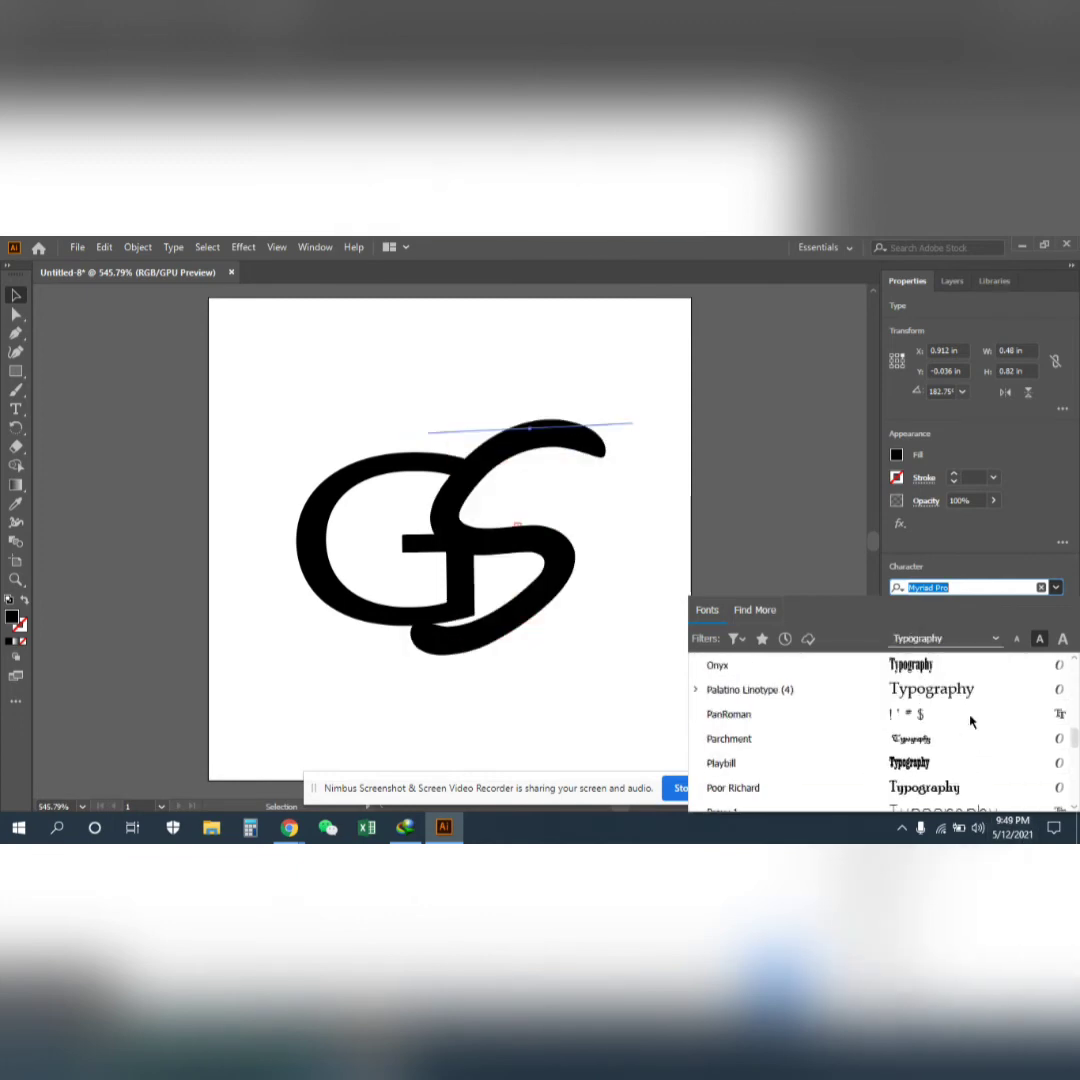
scroll(965, 722, down, 15)
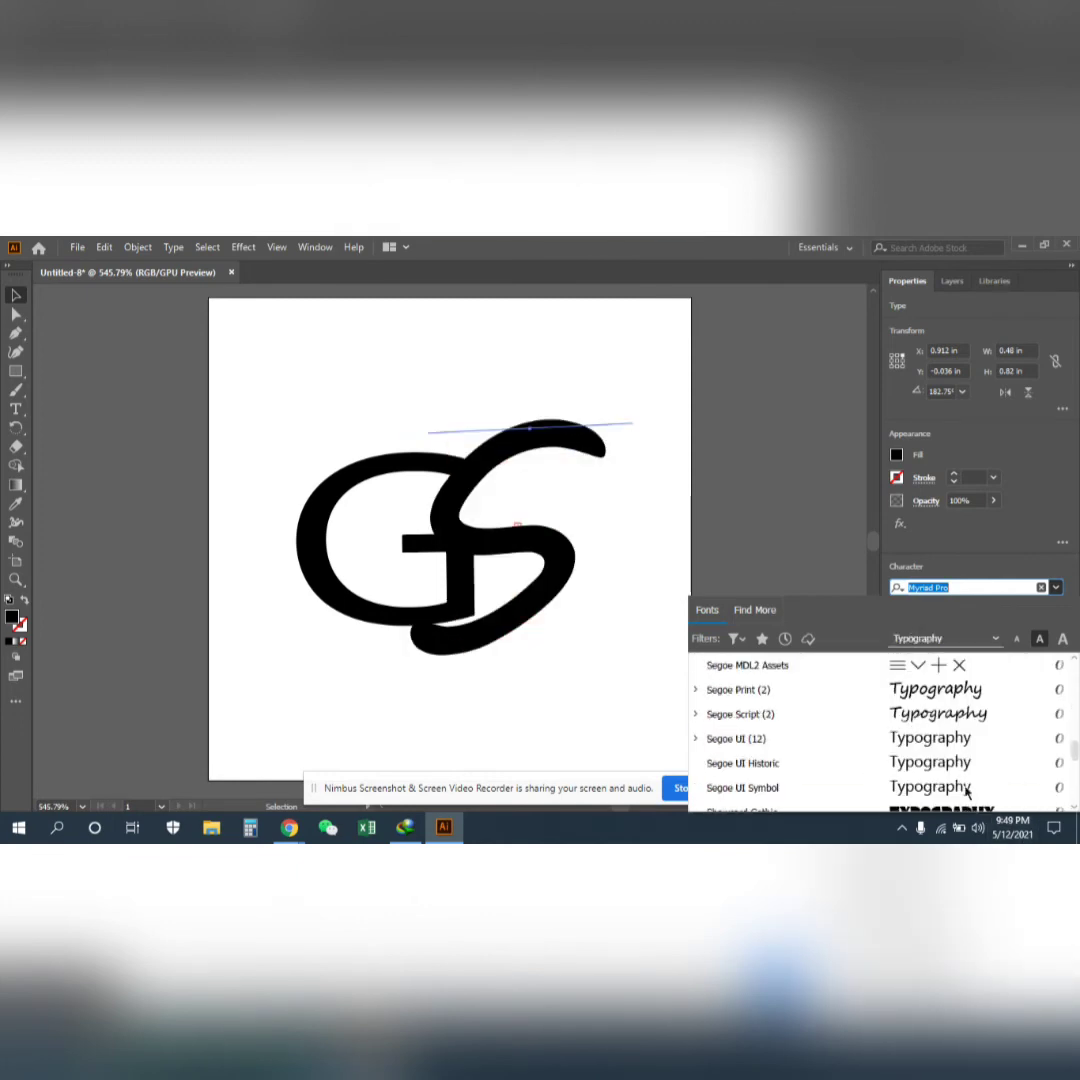
scroll(966, 776, down, 20)
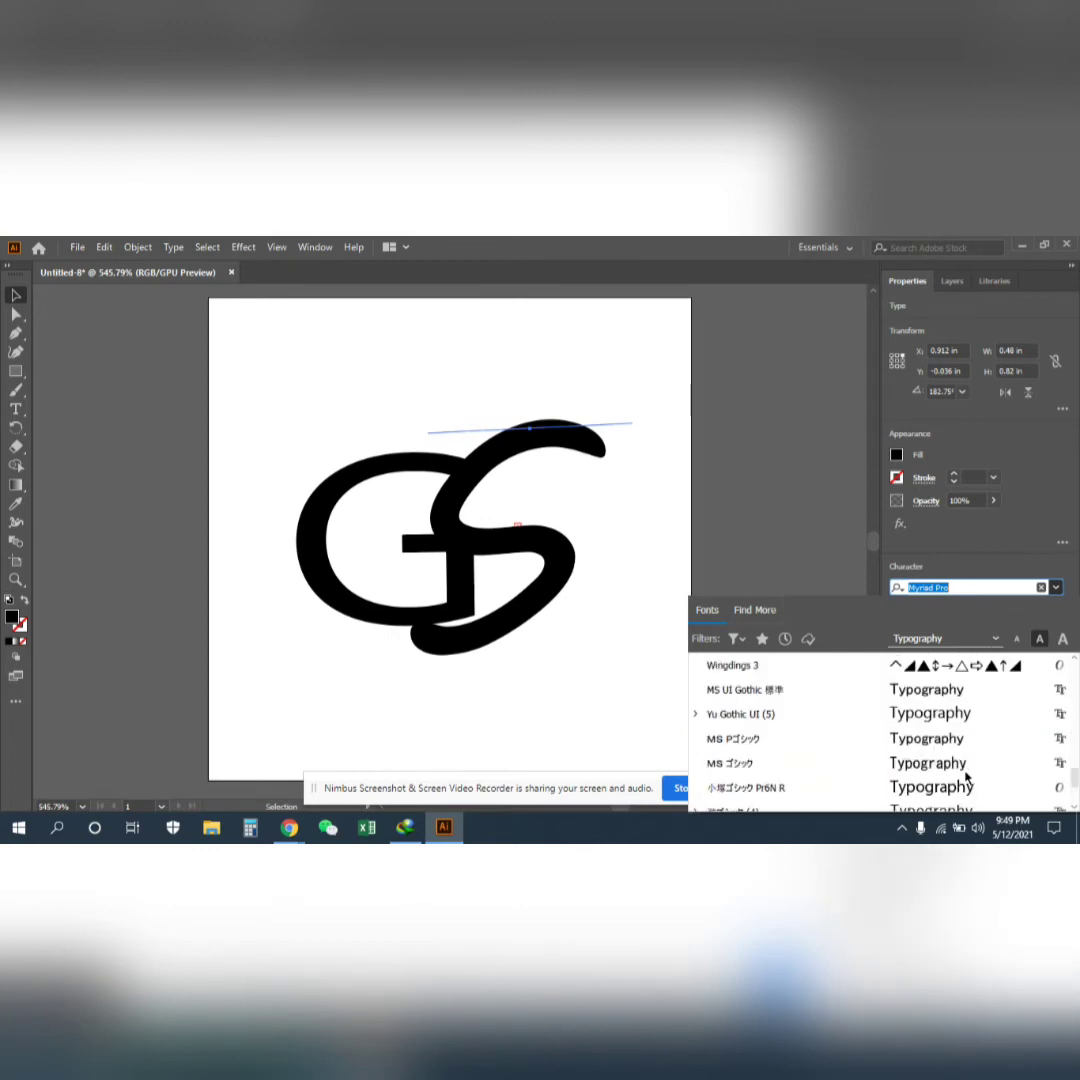
scroll(966, 777, down, 10)
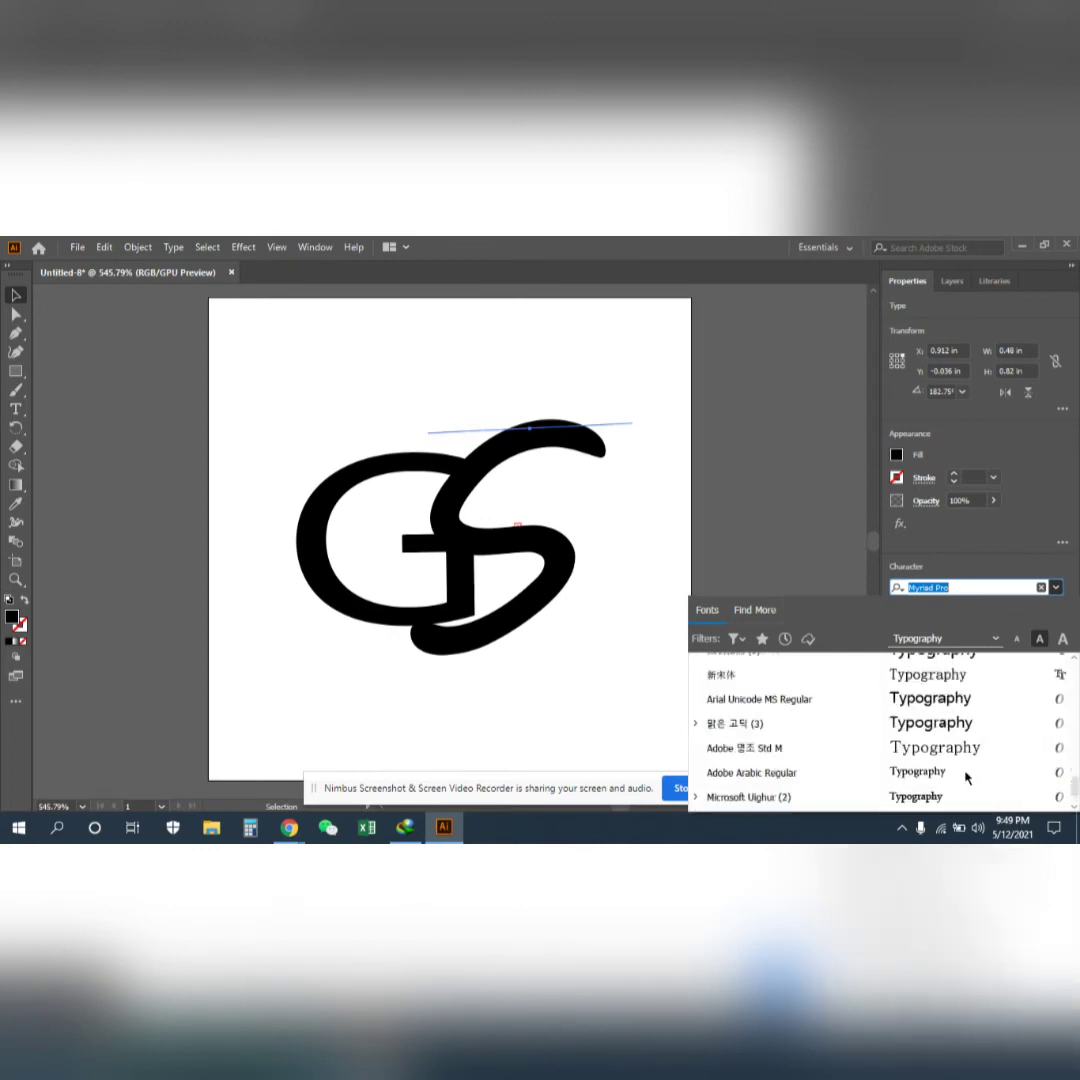
scroll(966, 776, up, 5)
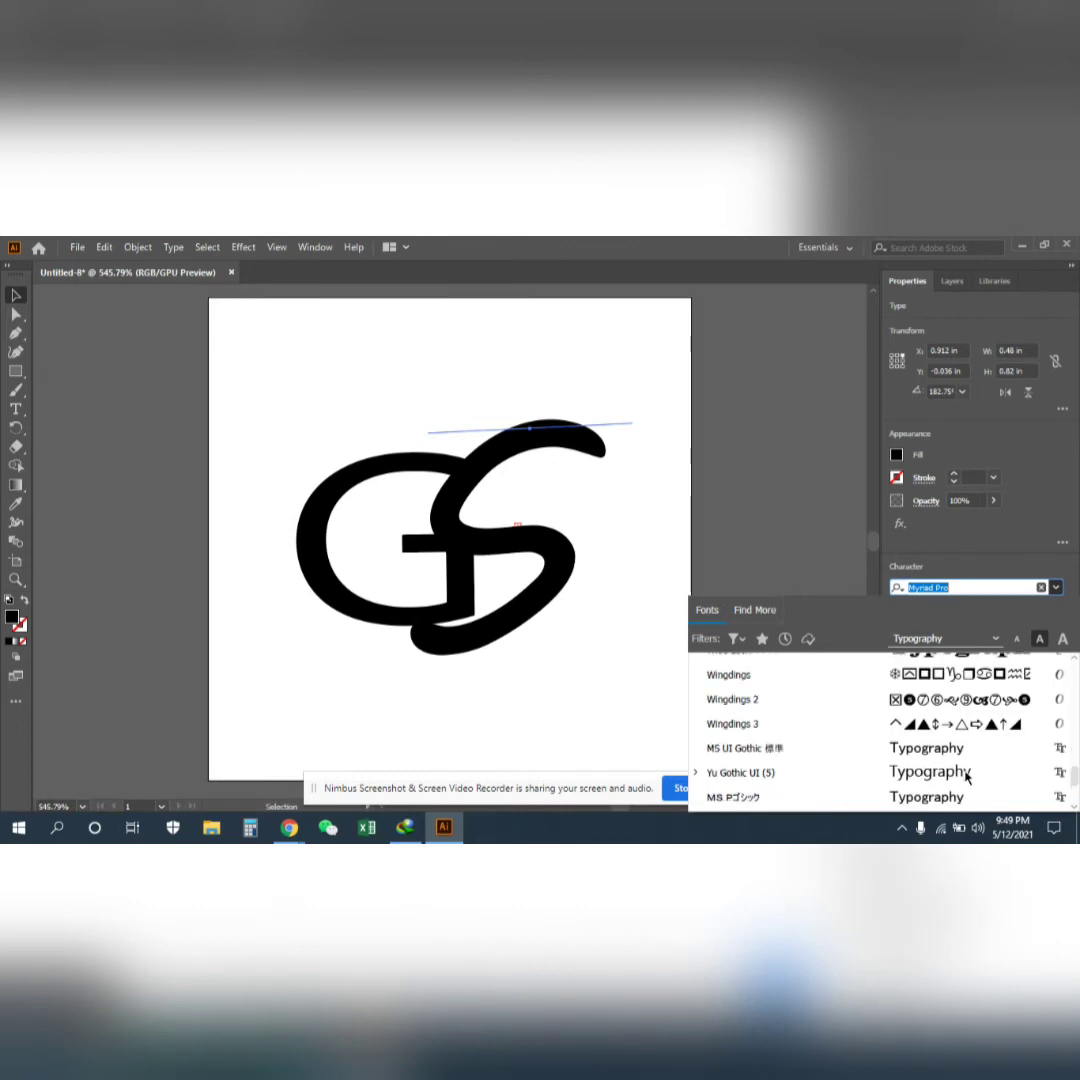
scroll(966, 776, up, 3)
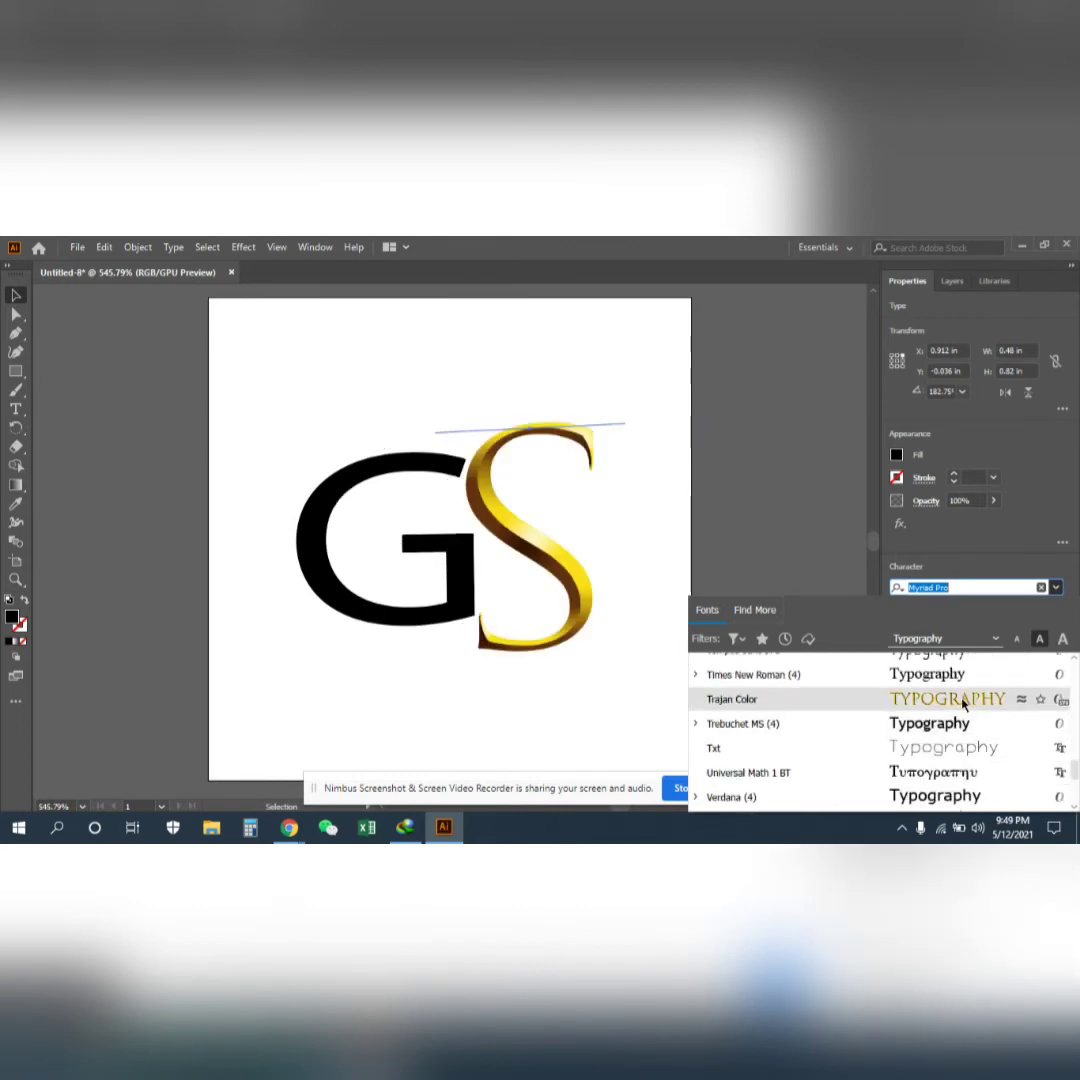
click(966, 700)
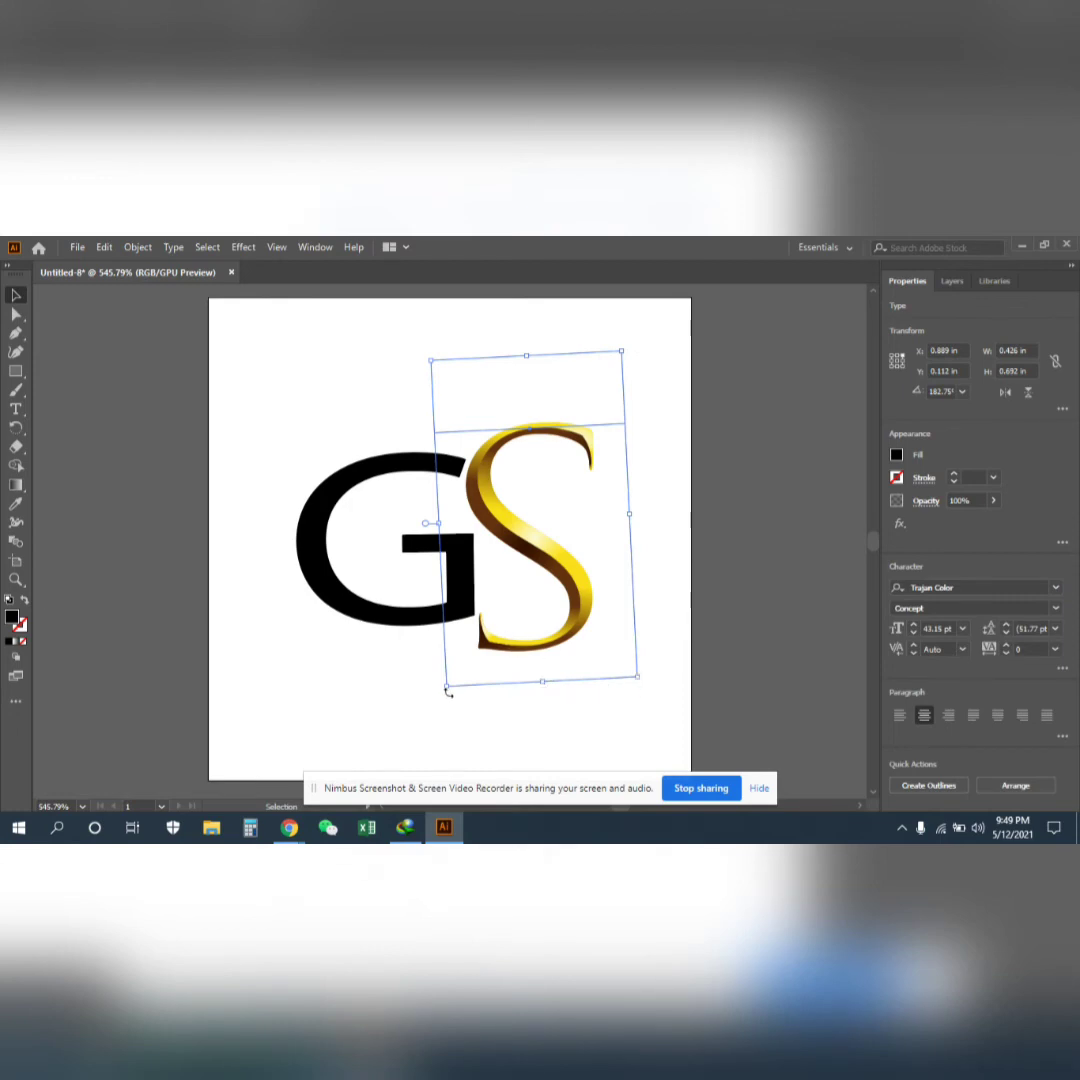
drag(447, 690, 445, 693)
Set the G's font to Trajan Color and narrow the letter to clear the S, at about 36.7 pt
click(434, 589)
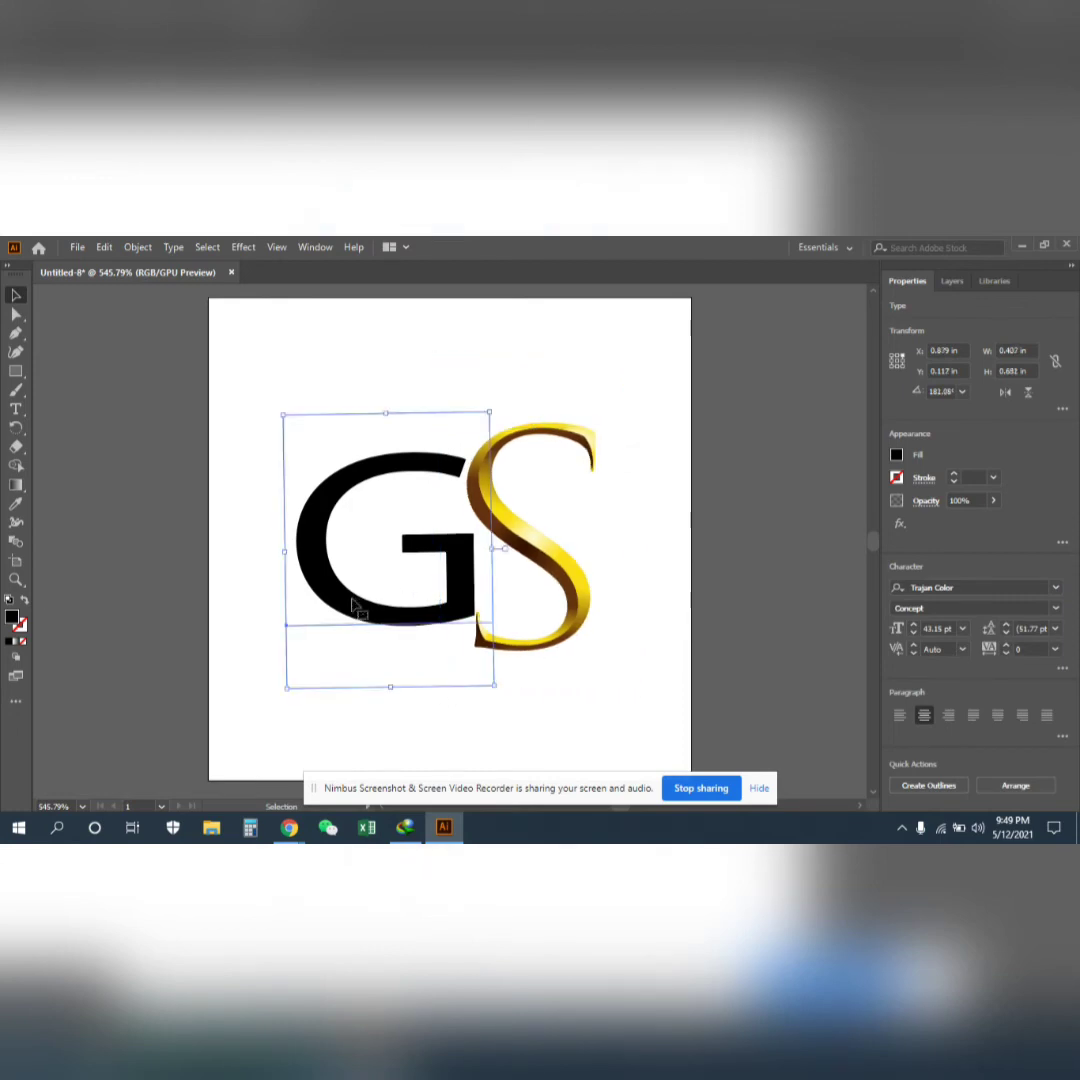
click(1055, 587)
click(856, 666)
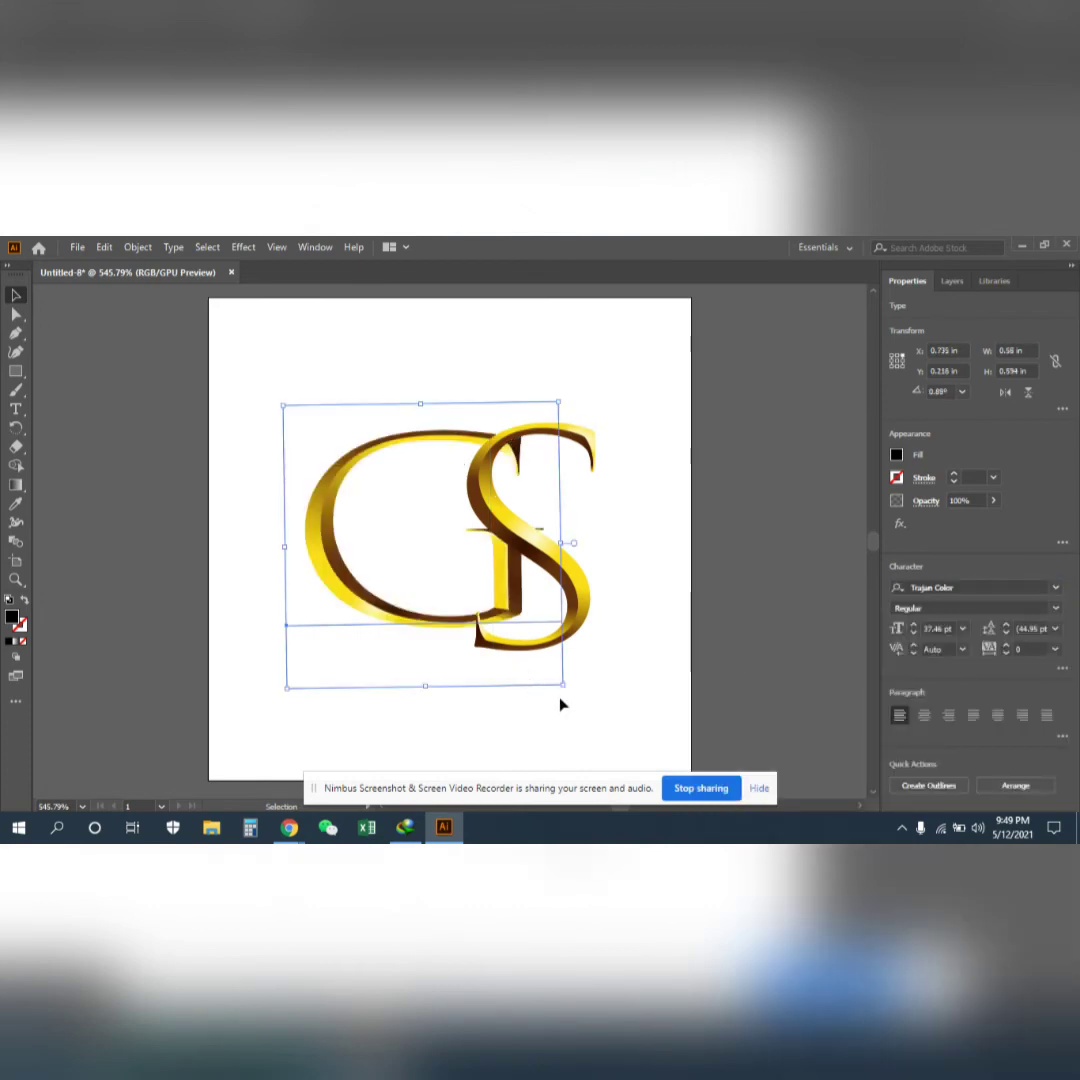
drag(560, 685, 498, 688)
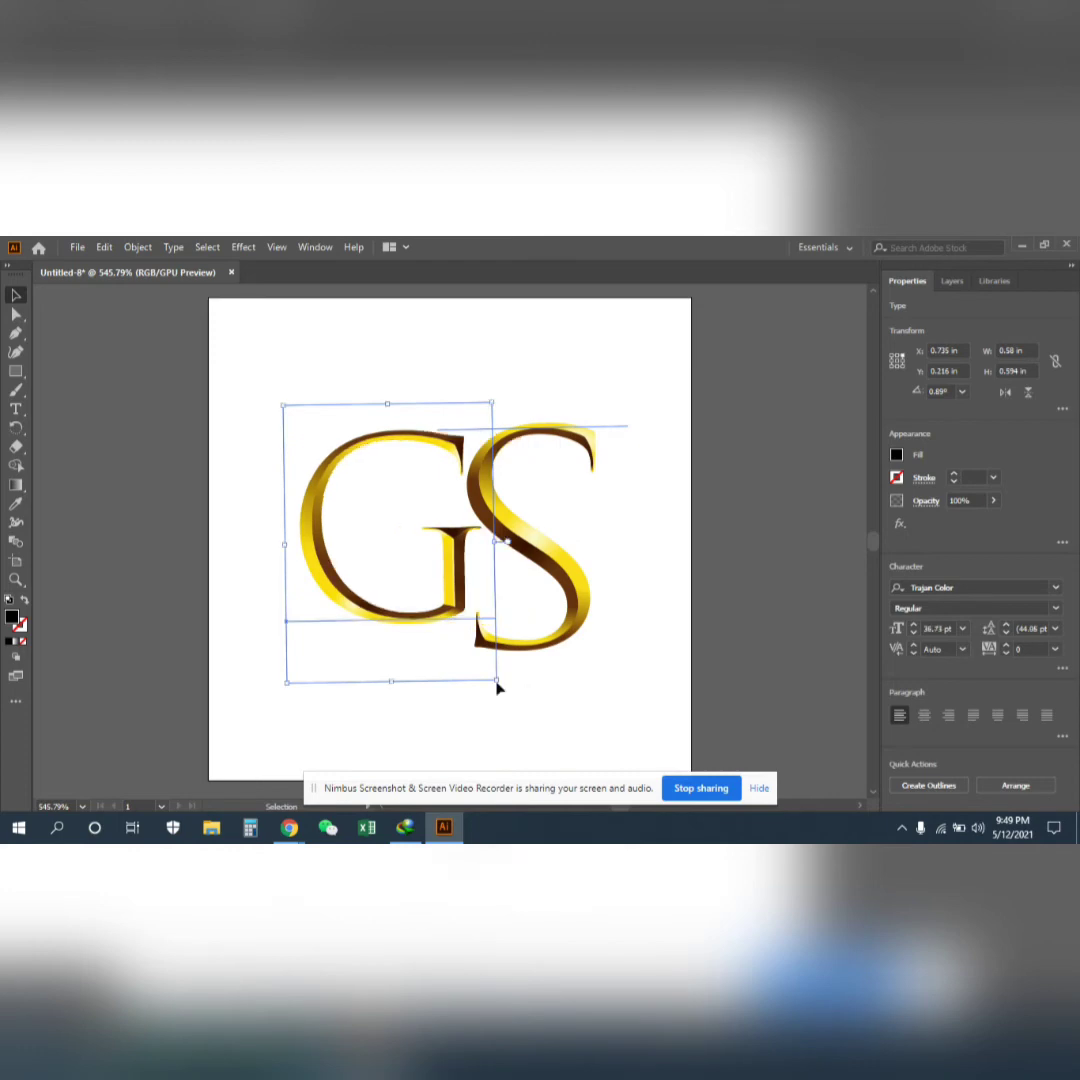
click(737, 553)
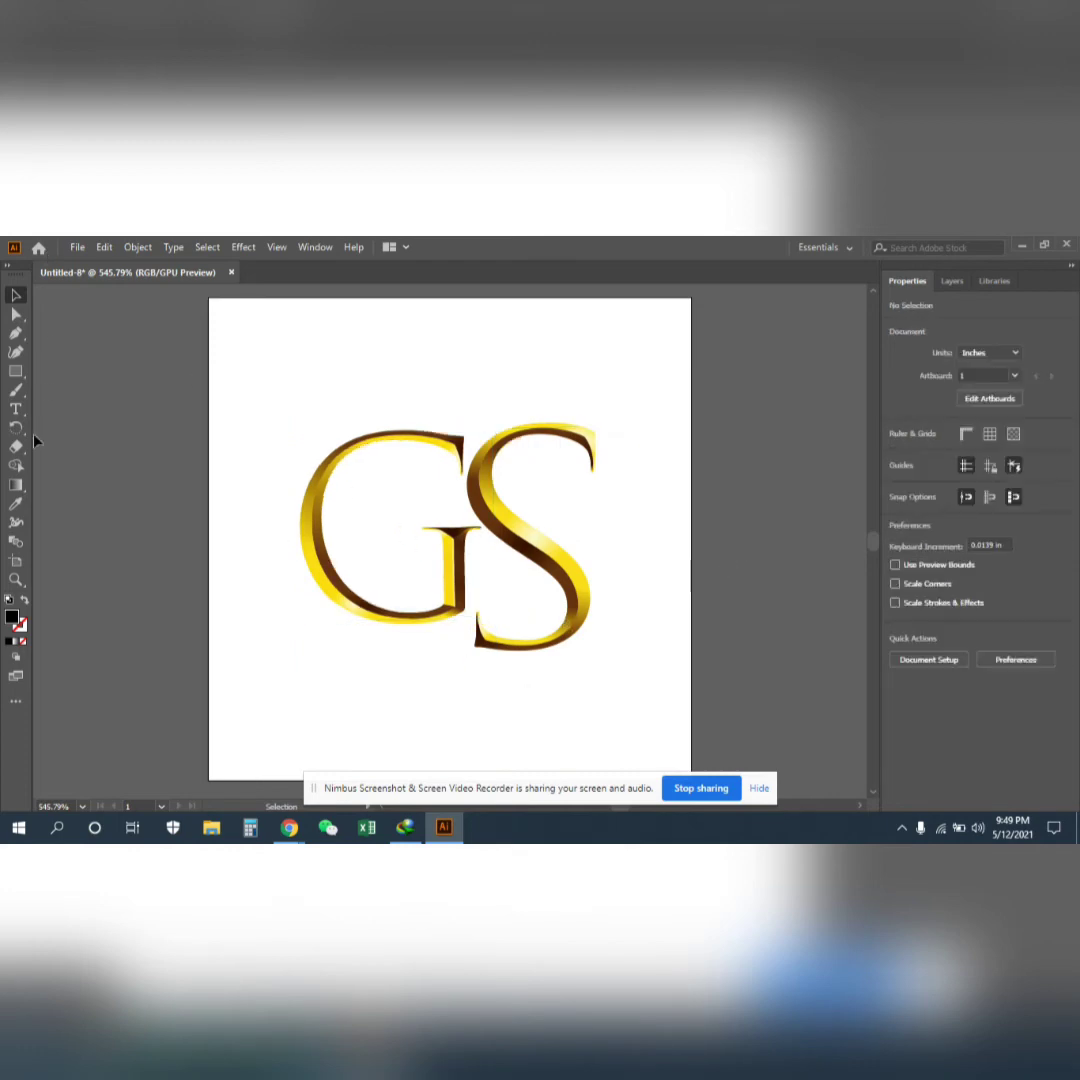
Add the text "GRAPHICS SQUAD" as a separate point-text line just below the G
click(15, 408)
click(327, 708)
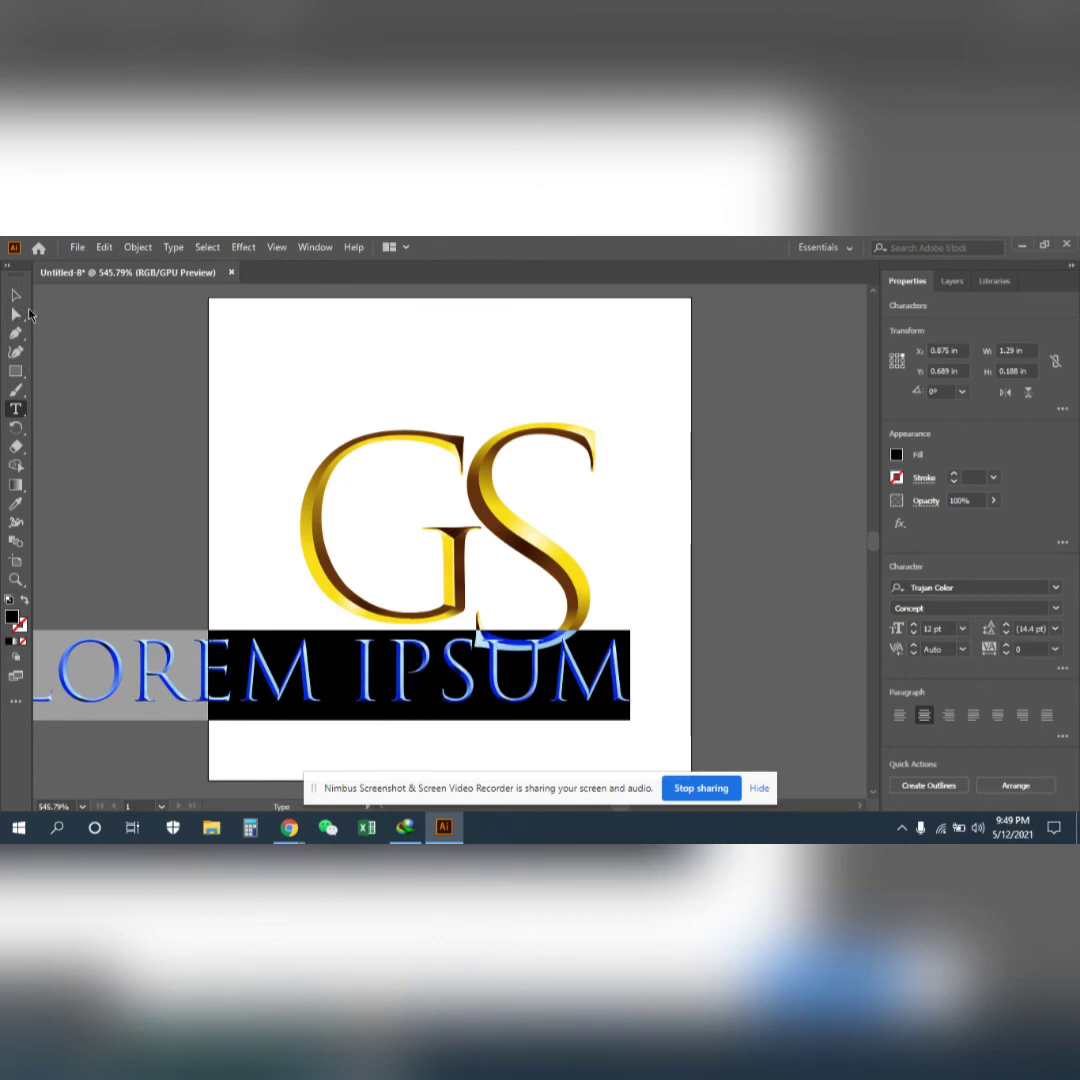
key(BackSpace)
text(G)
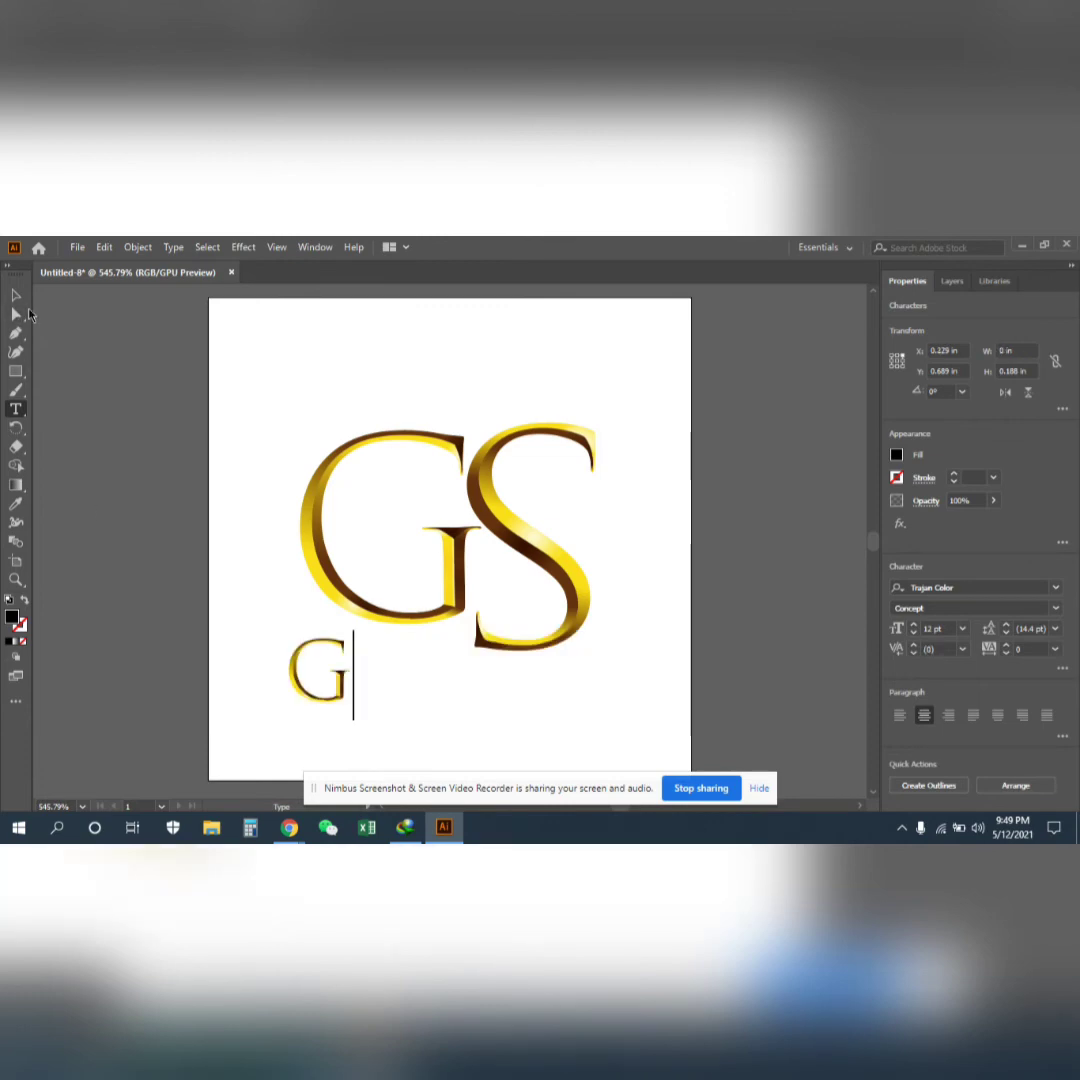
text(RAPH)
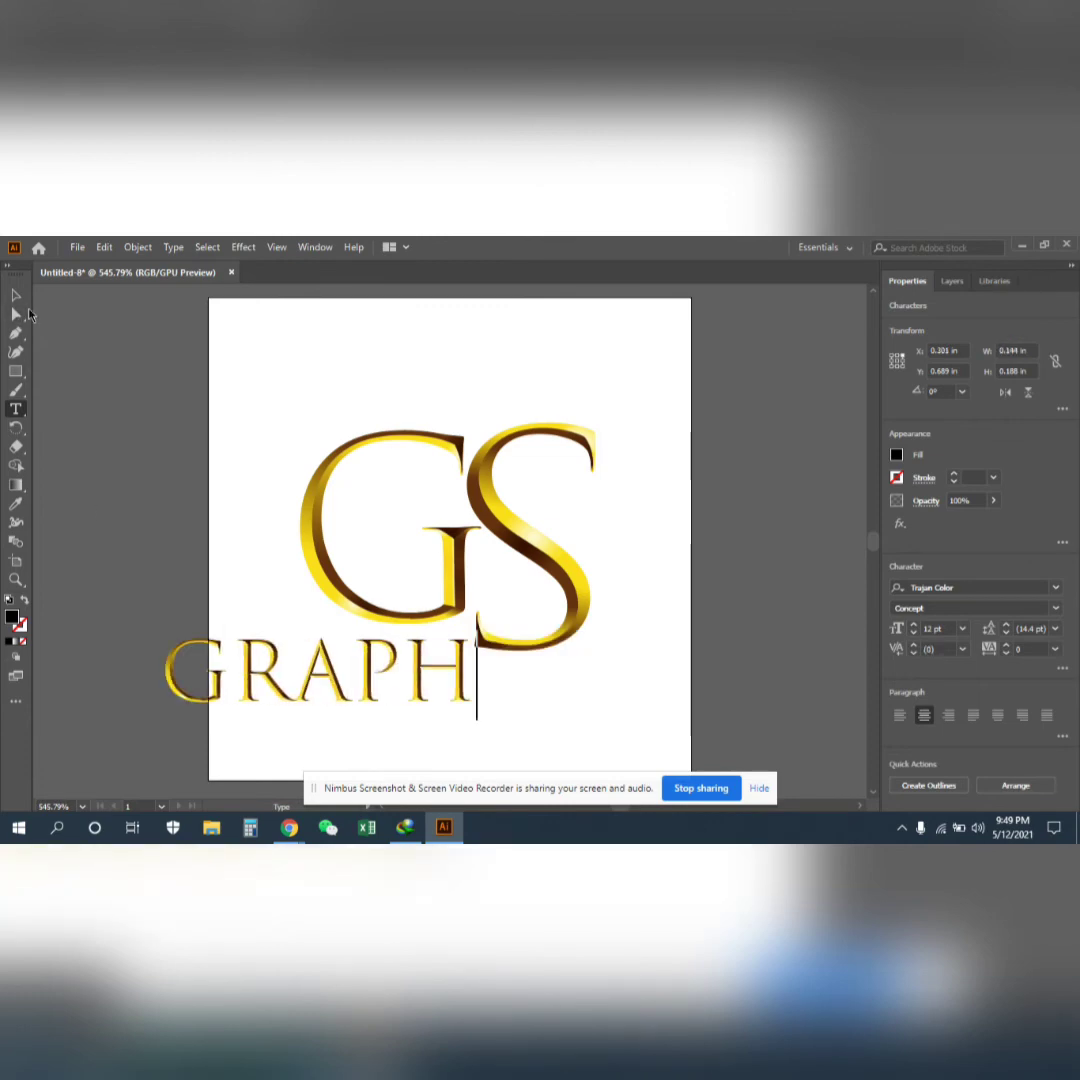
text(I)
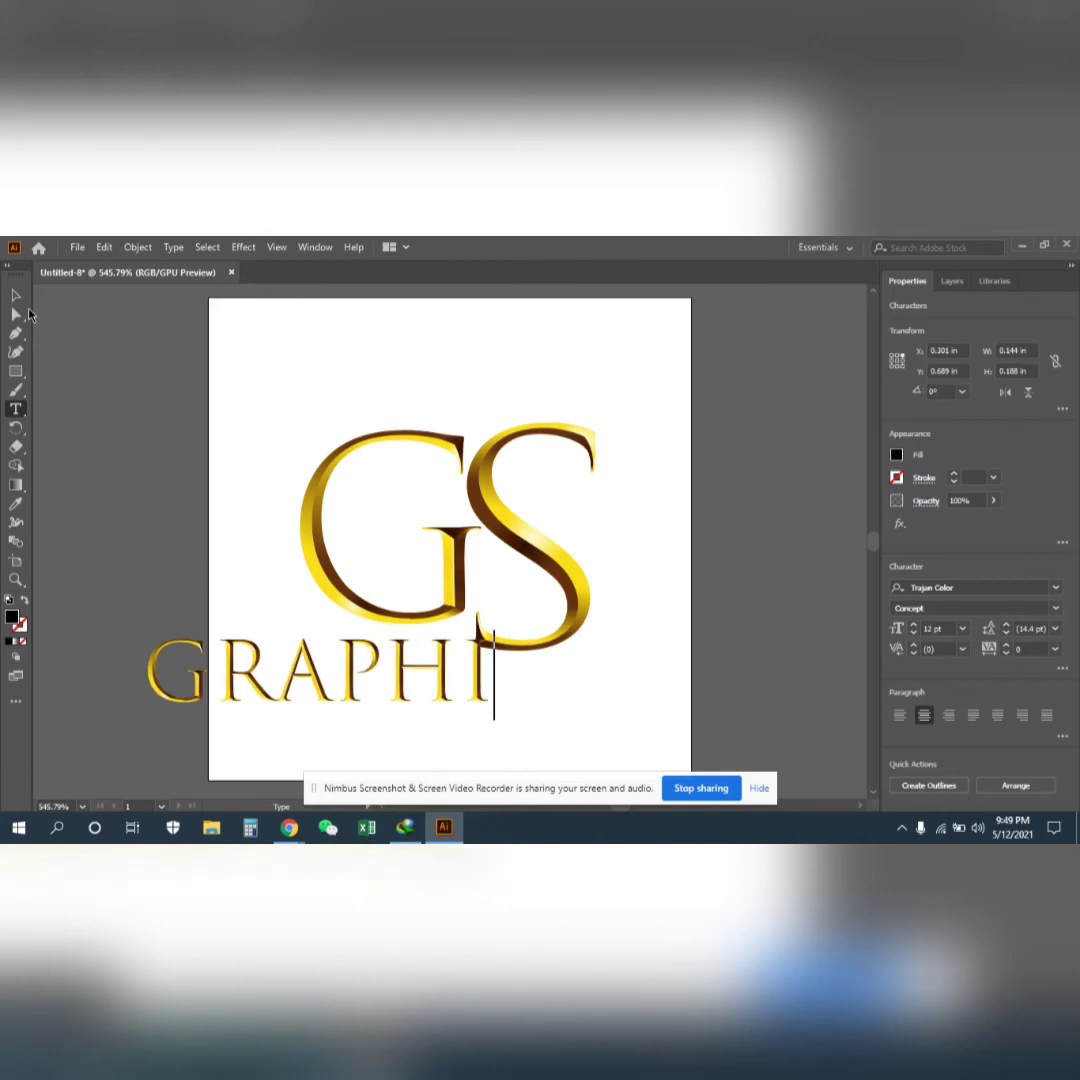
text(CS S)
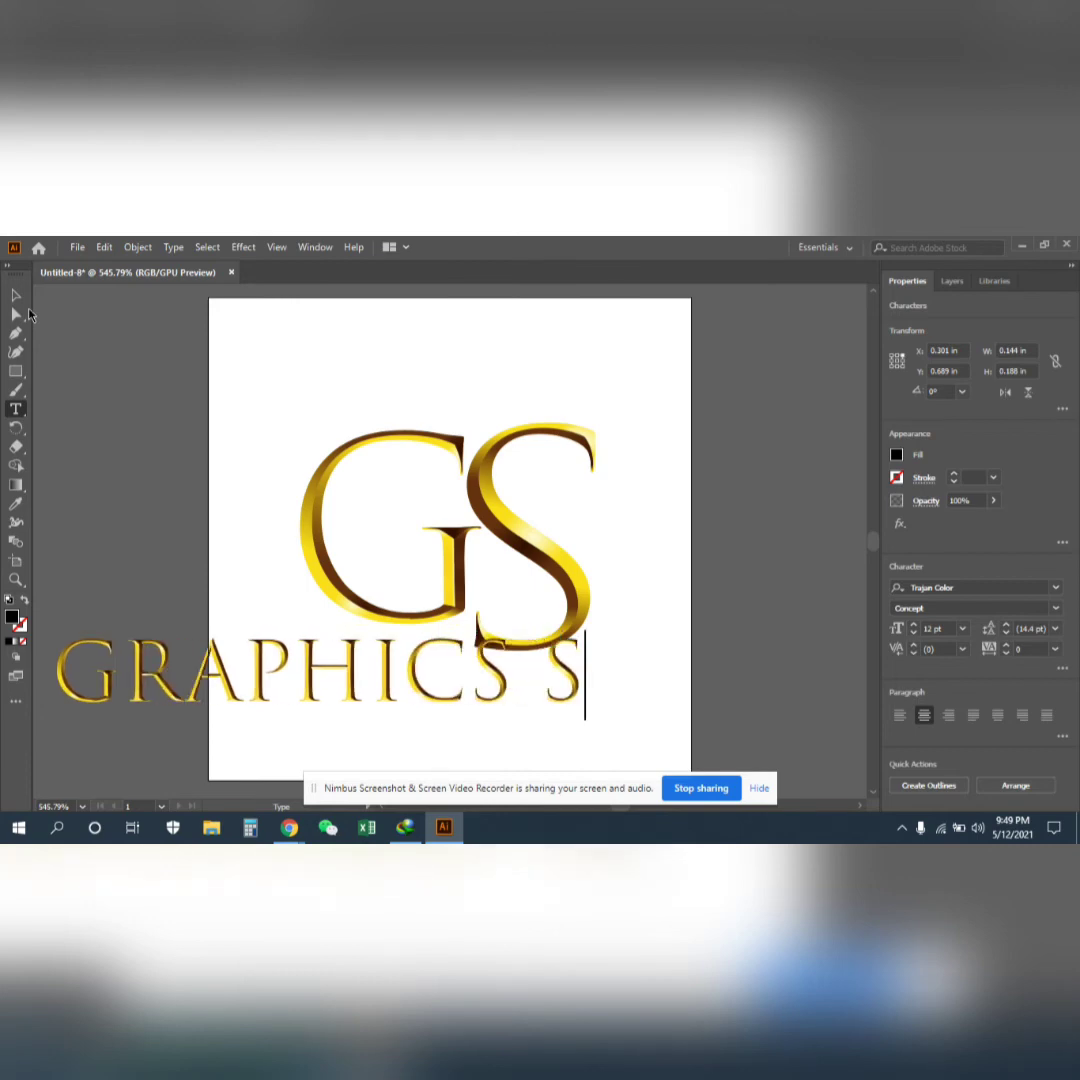
text(QUAD)
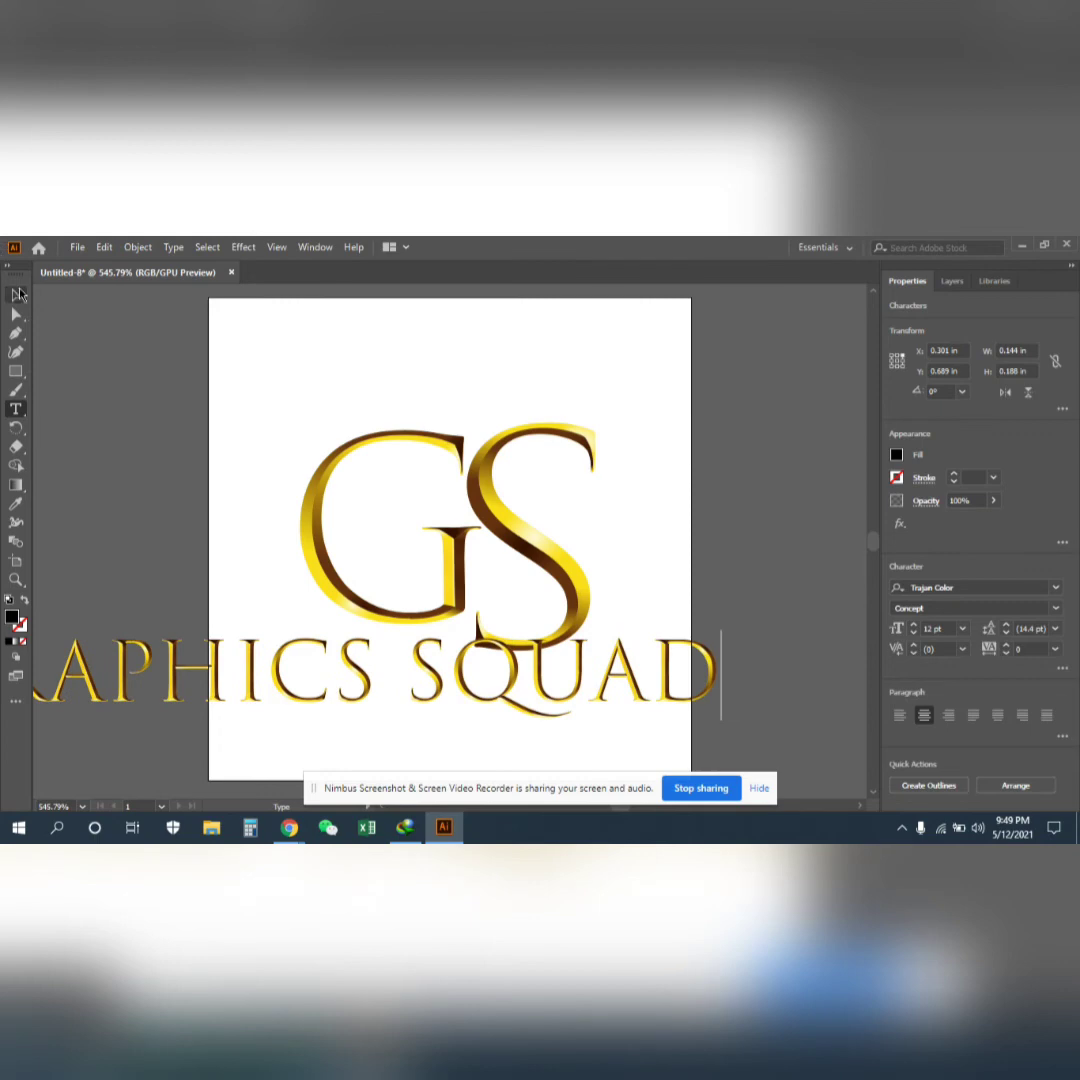
Scale the "GRAPHICS SQUAD" text down to about 5.7 pt
click(17, 294)
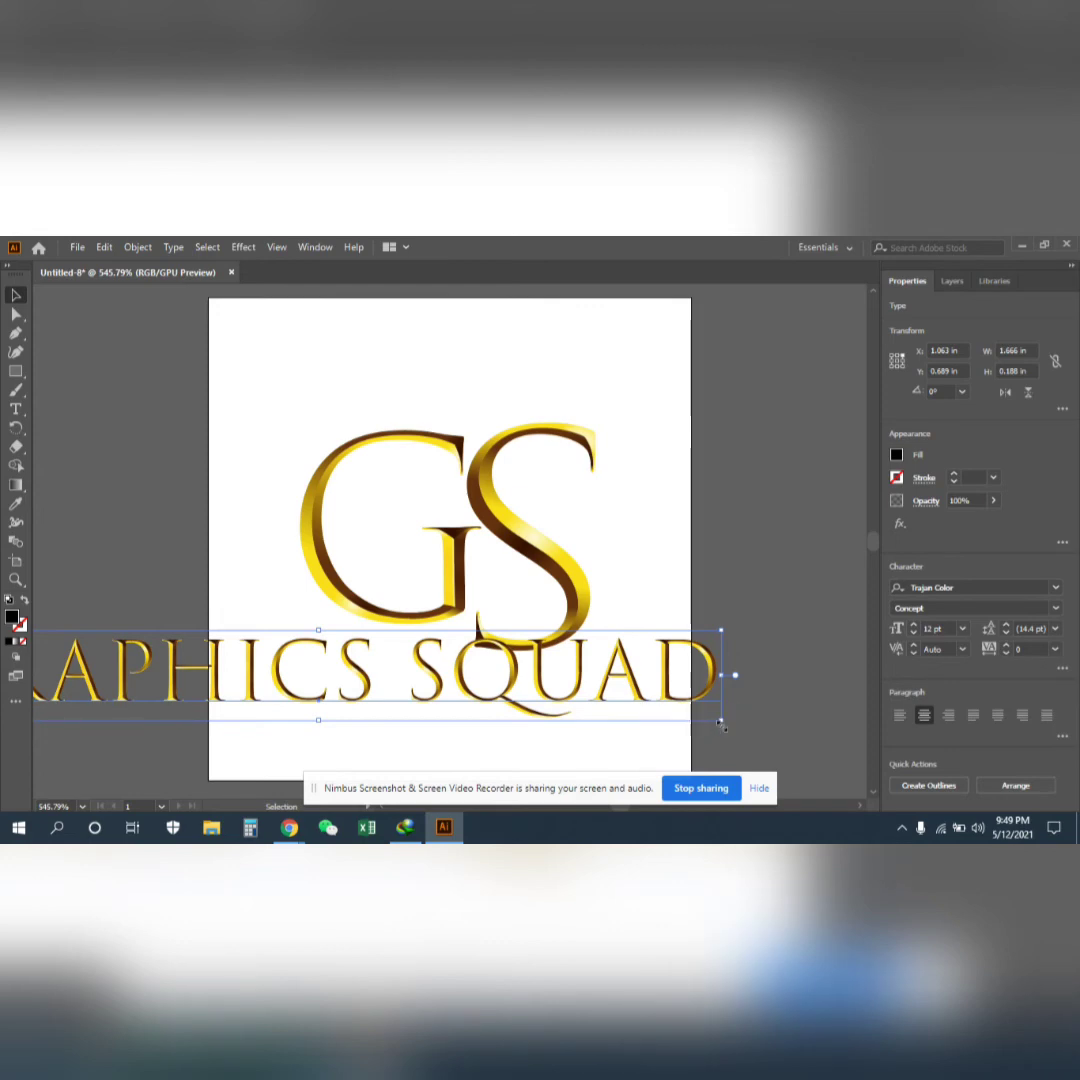
drag(720, 722, 268, 668)
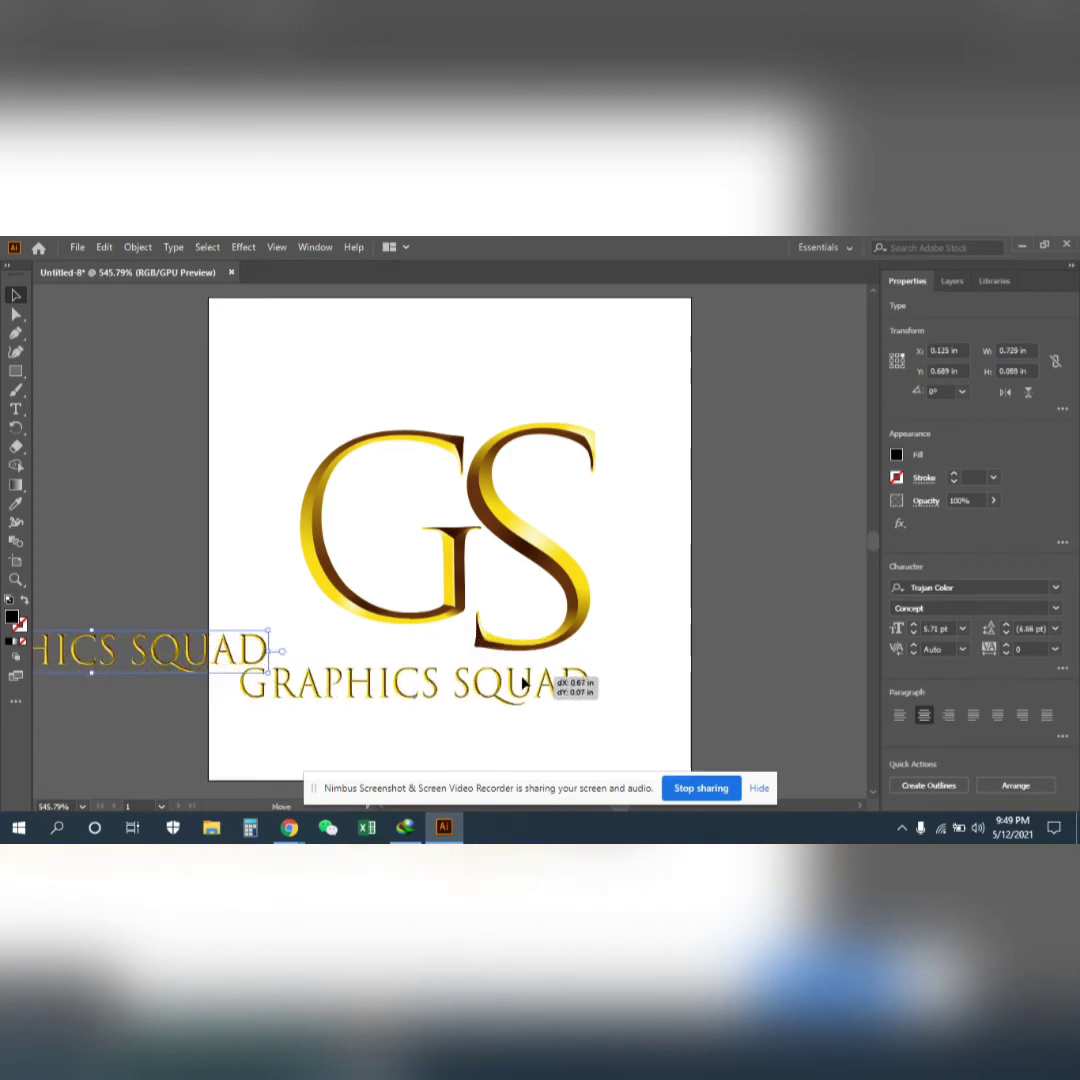